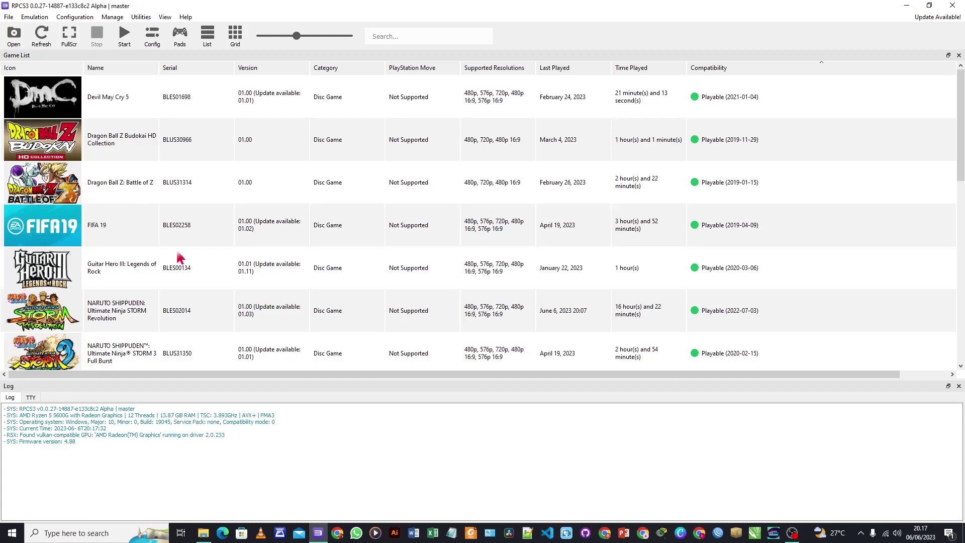
# Step: Switch to Chrome, search for rpcs3 and open the rpcs3.net home page
pyautogui.click(337, 532)
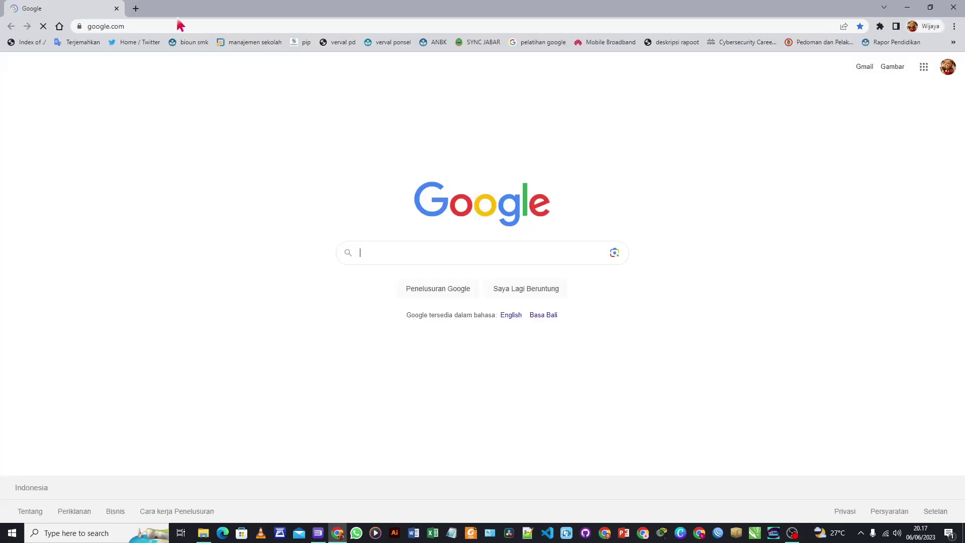
pyautogui.click(162, 25)
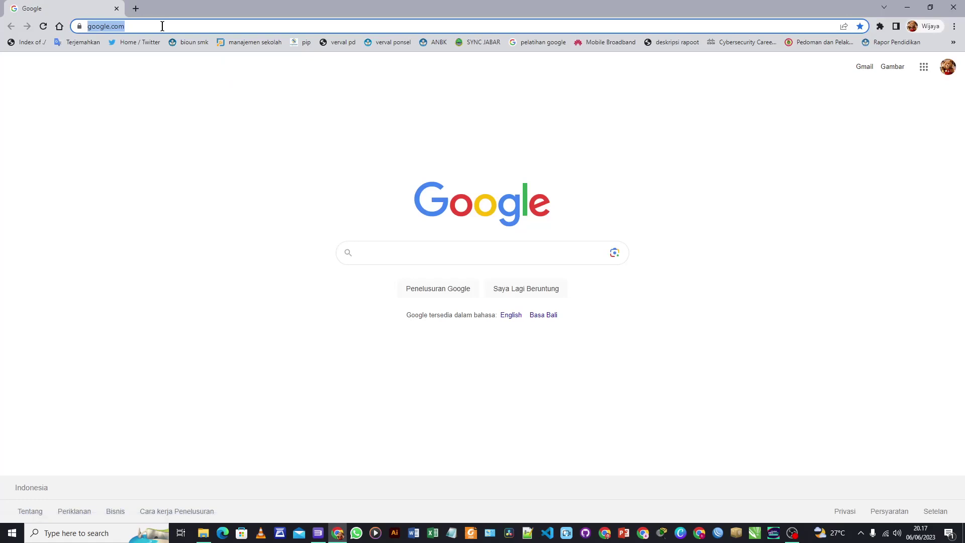
pyautogui.write('rpcs3')
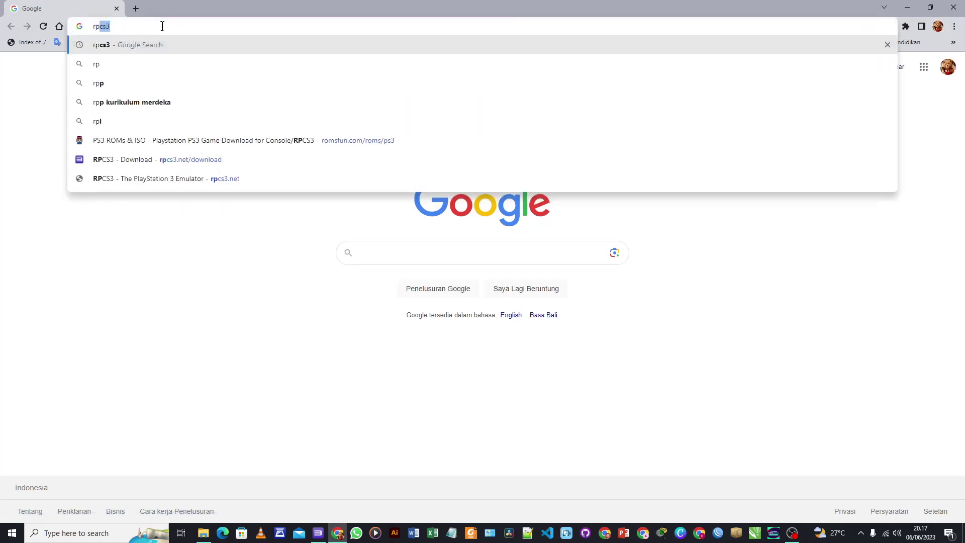
pyautogui.press('Return')
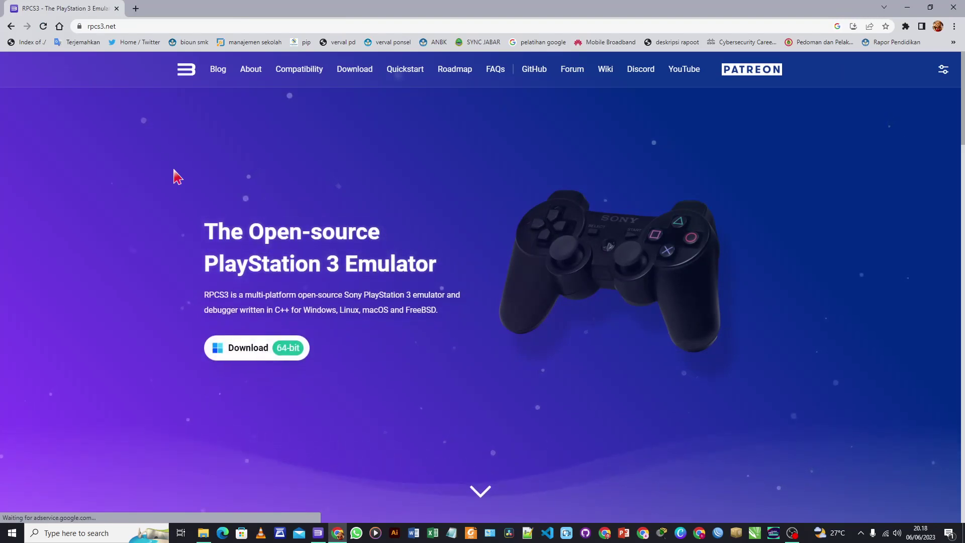
pyautogui.scroll(-2, 226, 275)
pyautogui.scroll(2, 226, 273)
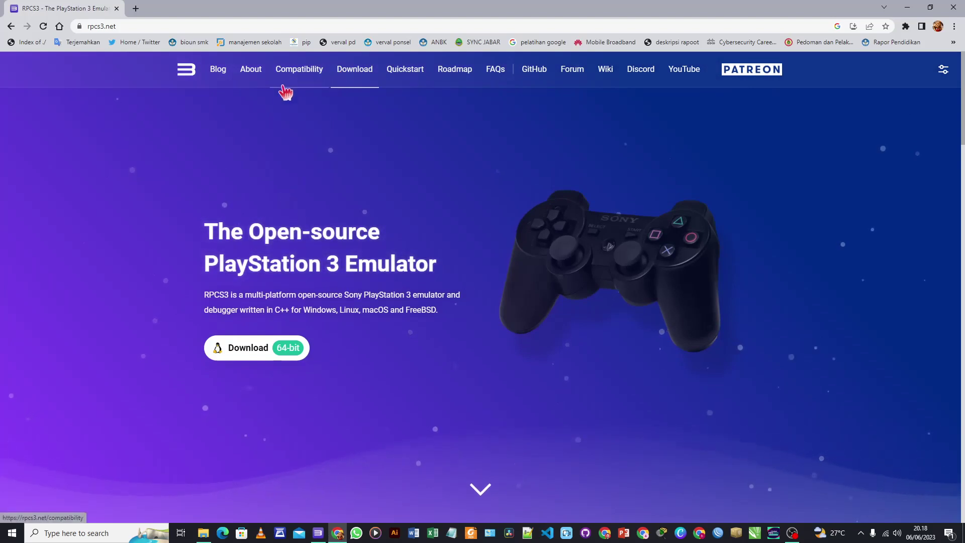
# Step: Open the RPCS3 download page, dismissing the advert, and bring the Windows build's download option into view
pyautogui.click(352, 74)
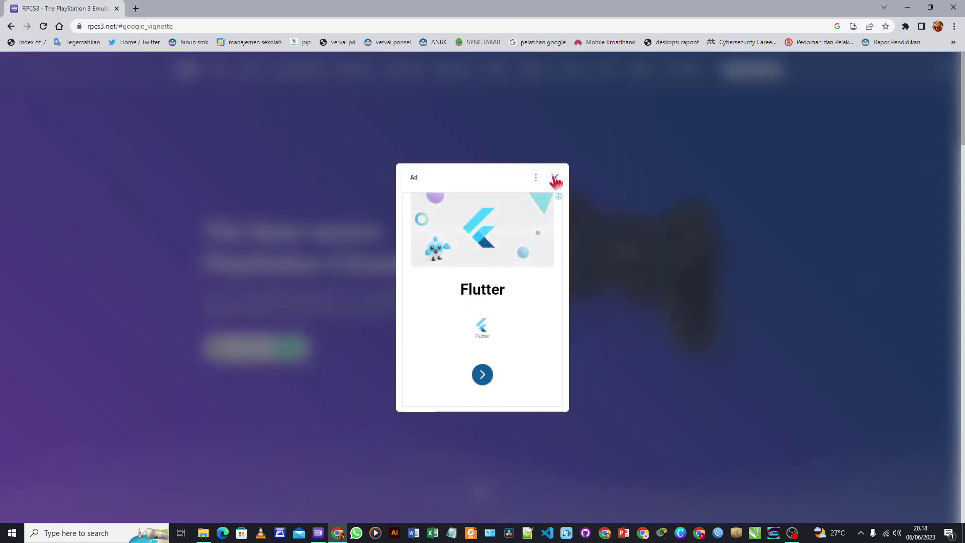
pyautogui.click(555, 178)
pyautogui.scroll(-2, 308, 191)
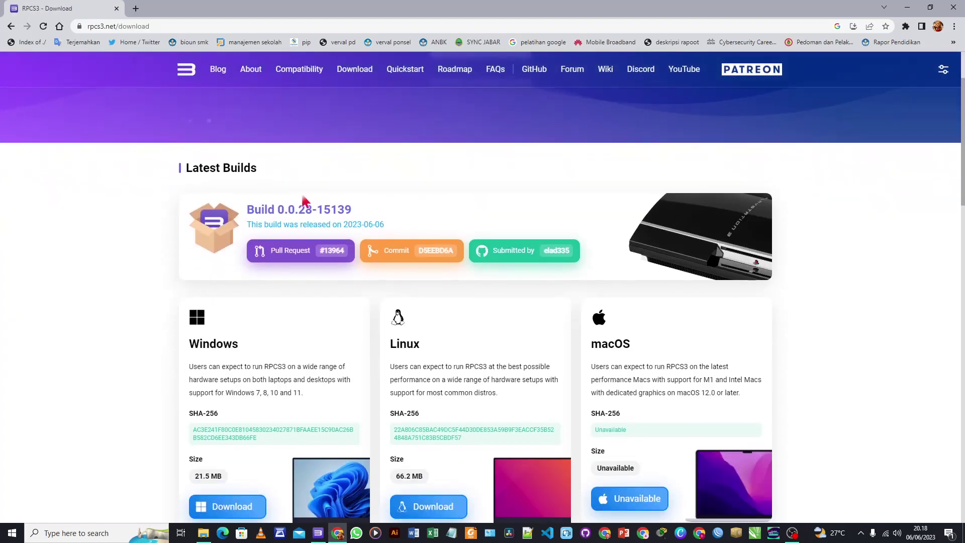
pyautogui.scroll(-2, 305, 201)
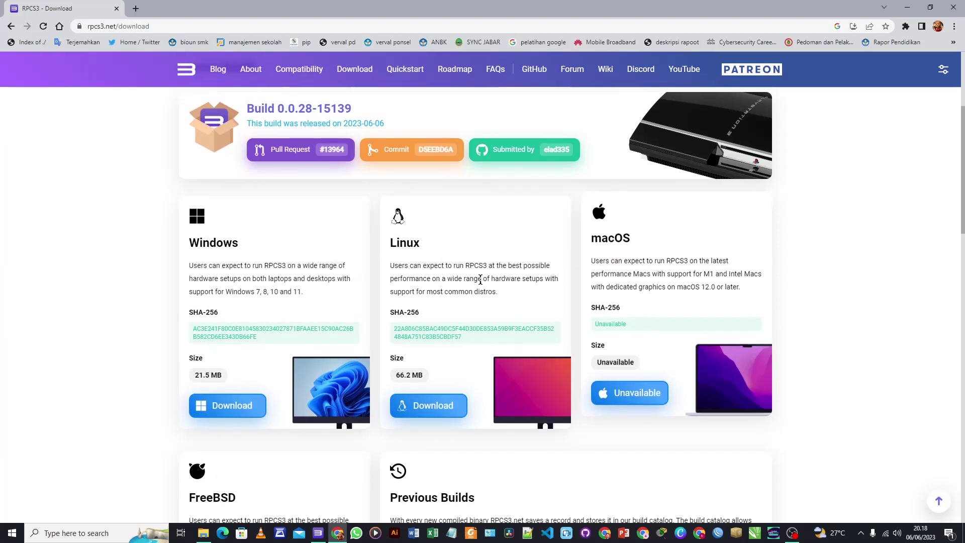
pyautogui.scroll(-2, 545, 274)
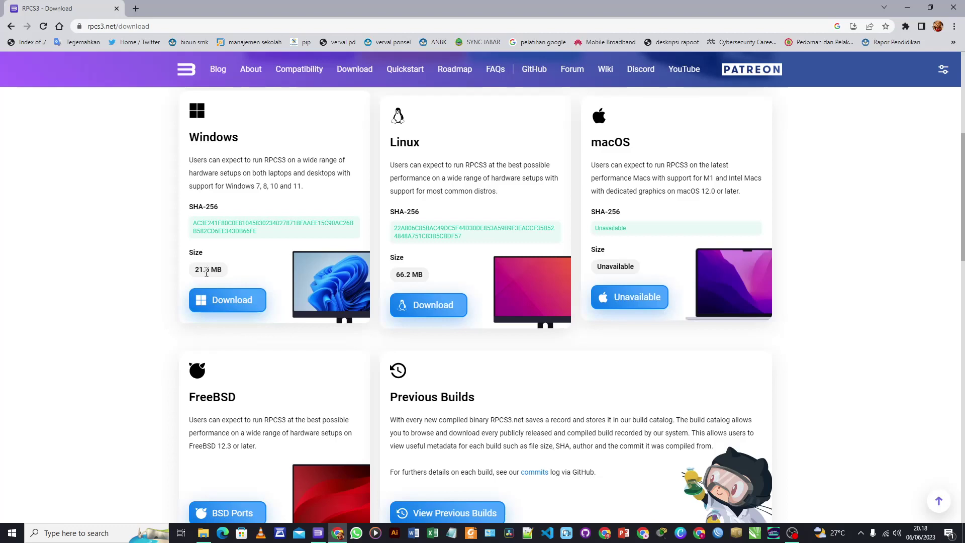
pyautogui.click(234, 304)
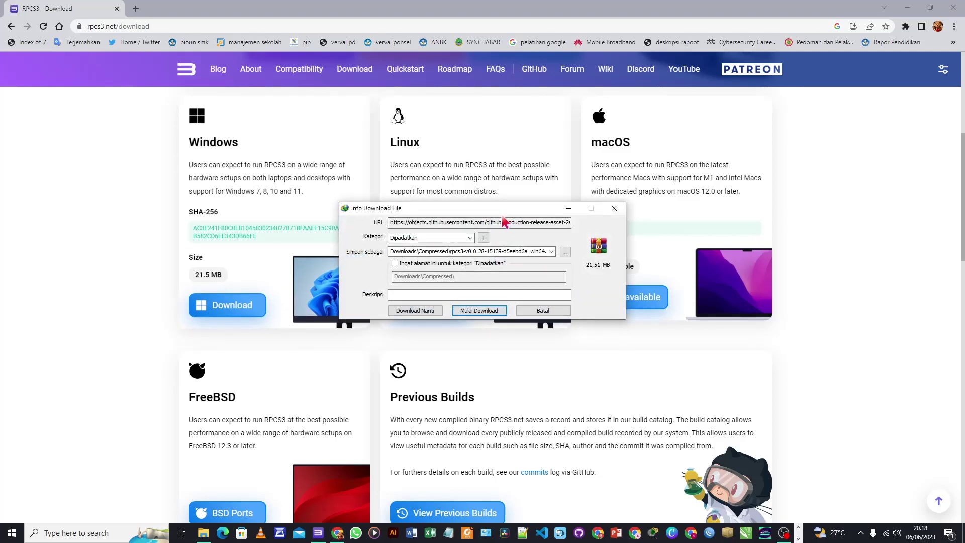
pyautogui.click(613, 208)
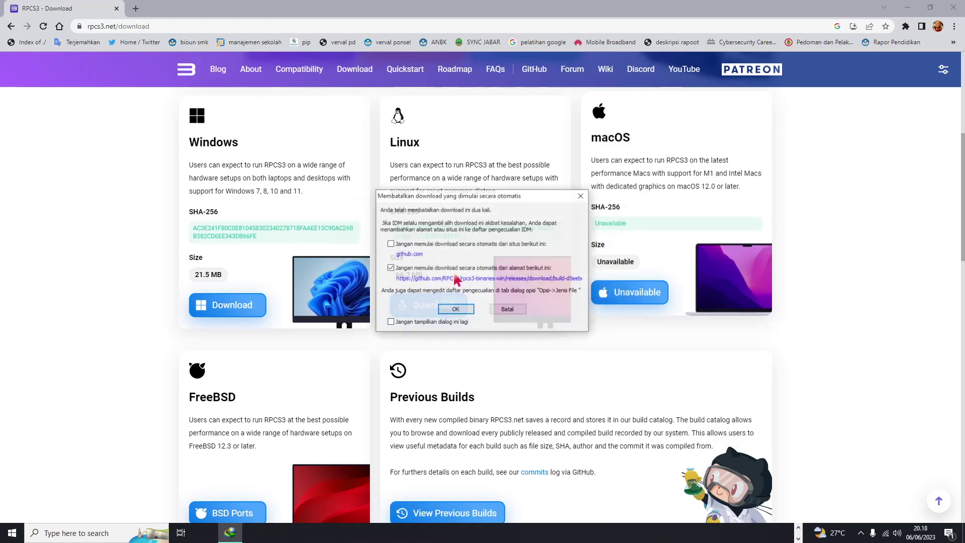
pyautogui.click(578, 200)
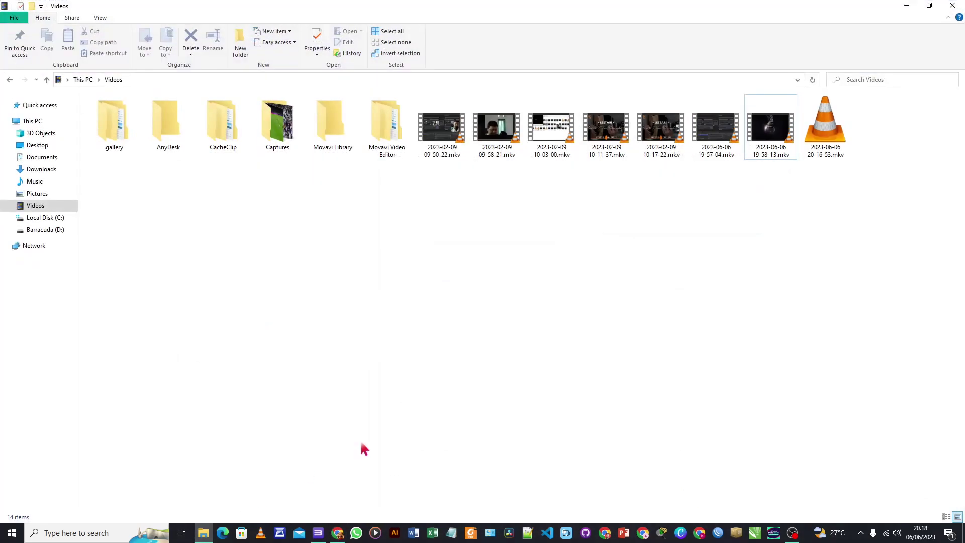
# Step: In File Explorer, open the SOFTWARE folder on drive D: and select the rpcs3-v0.0.20-13145-0d4543ca_win64.7z archive
pyautogui.click(70, 230)
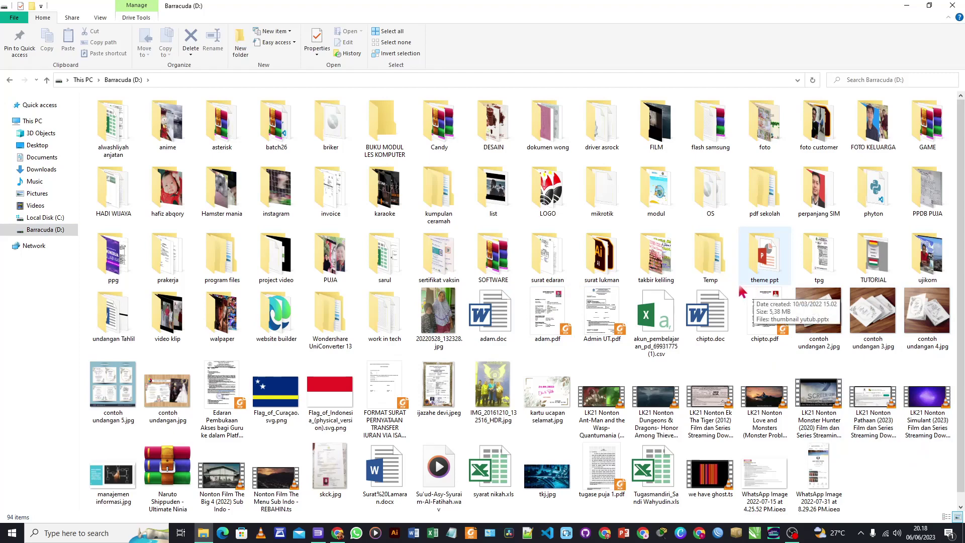
pyautogui.click(507, 275)
pyautogui.doubleClick(508, 275)
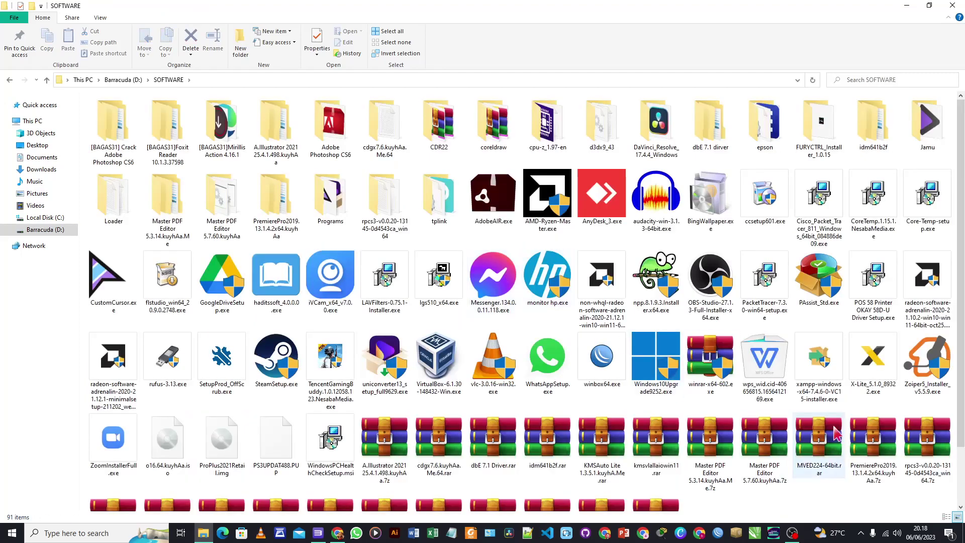
pyautogui.scroll(-1, 527, 300)
pyautogui.click(928, 436)
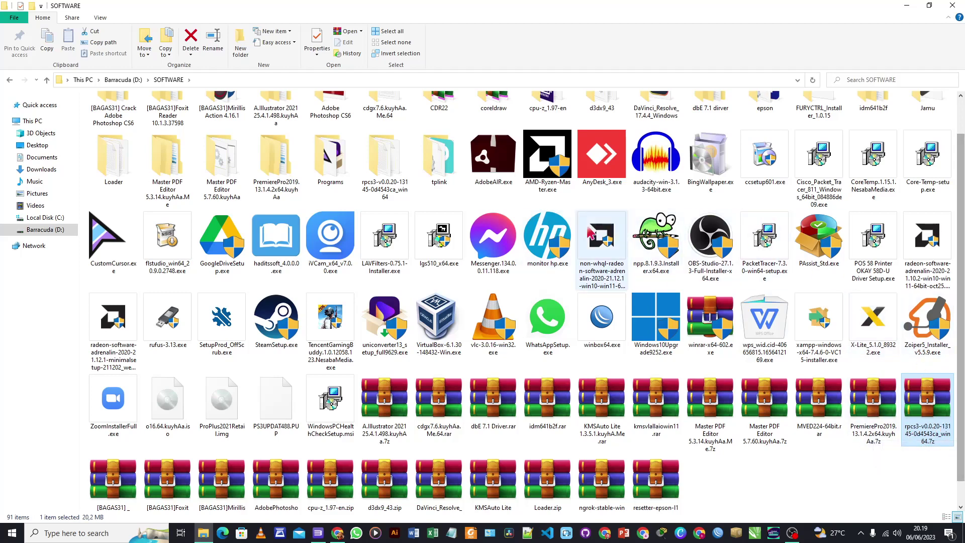
# Step: Open the extracted rpcs3-v0.0.20-13145-0d4543ca_win64 folder and run rpcs3.exe as administrator
pyautogui.doubleClick(380, 164)
pyautogui.scroll(-8, 374, 288)
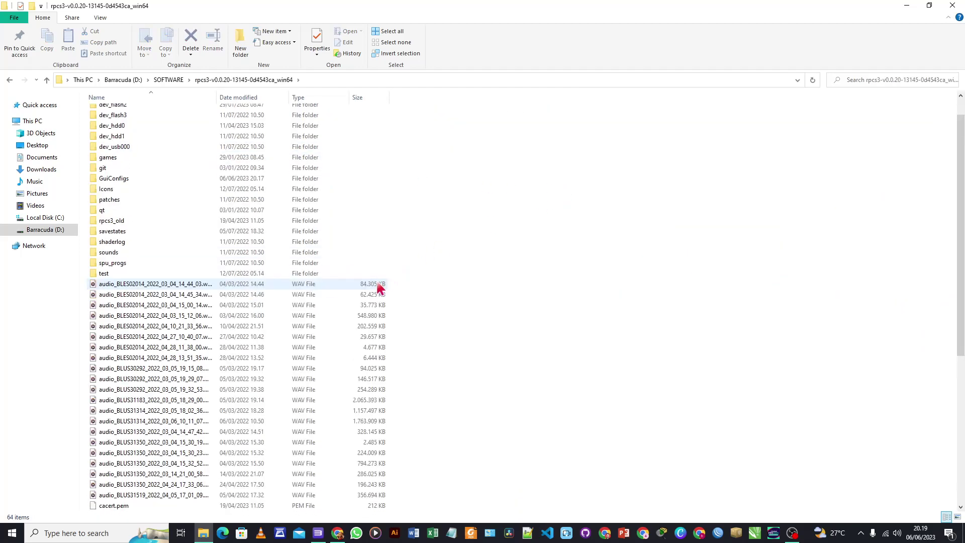
pyautogui.scroll(-1, 380, 288)
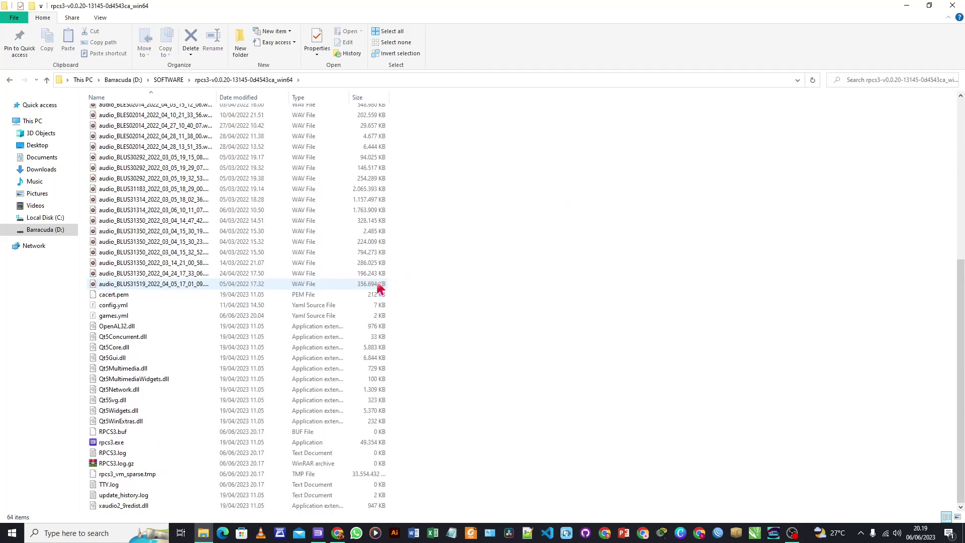
pyautogui.rightClick(127, 443)
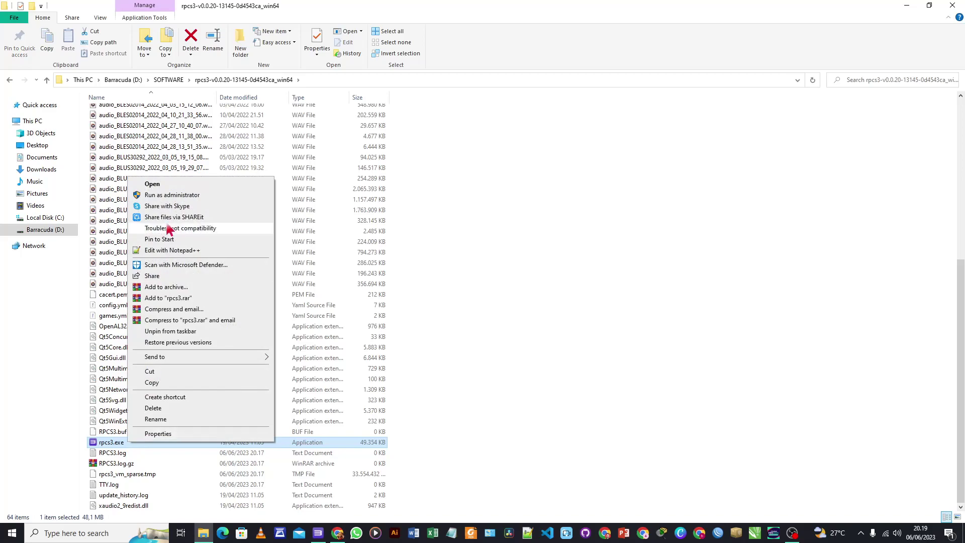
pyautogui.click(172, 195)
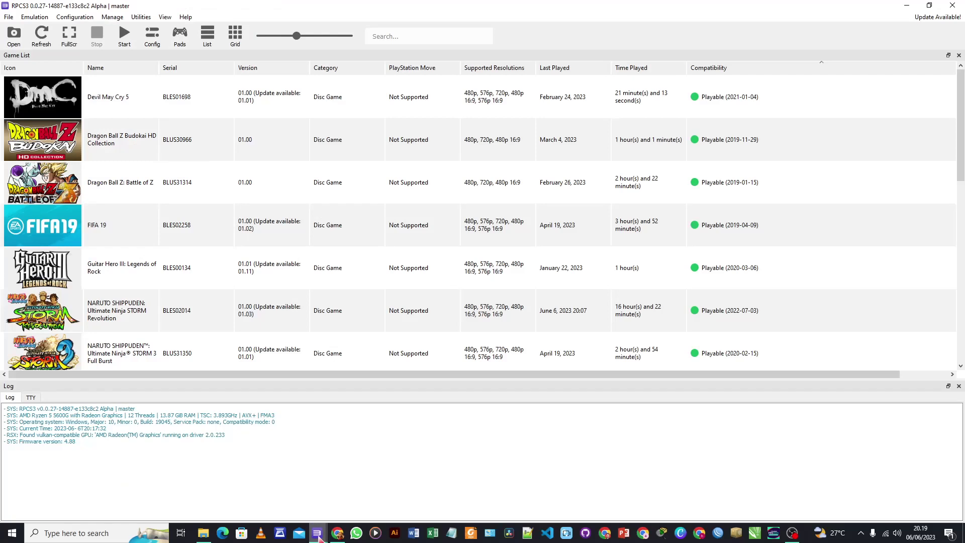
pyautogui.moveTo(327, 537)
pyautogui.click(375, 475)
pyautogui.click(560, 297)
pyautogui.scroll(-1, 147, 176)
pyautogui.scroll(1, 151, 180)
# Step: Switch to Chrome, search for romsfun in a new tab and open the ROMSFUN.COM site from the results
pyautogui.click(337, 532)
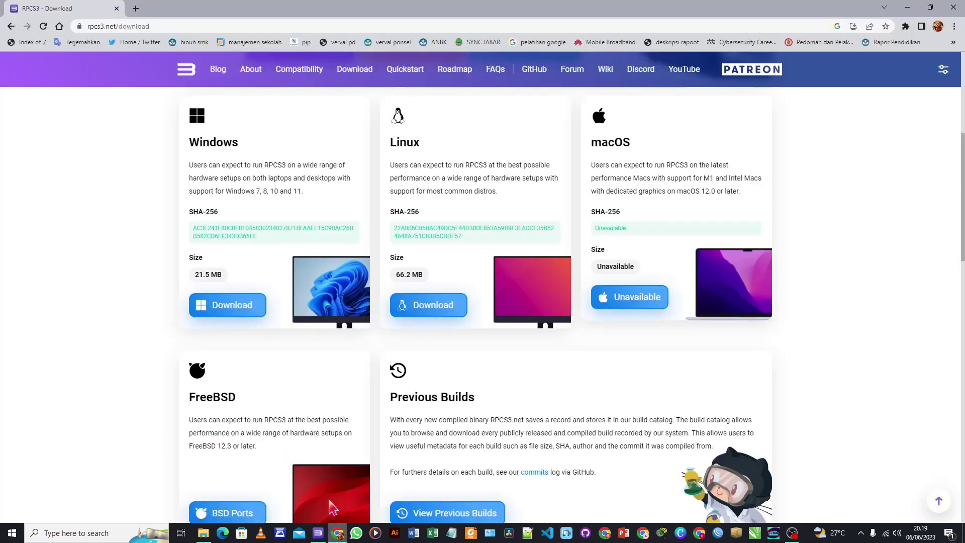
pyautogui.click(135, 8)
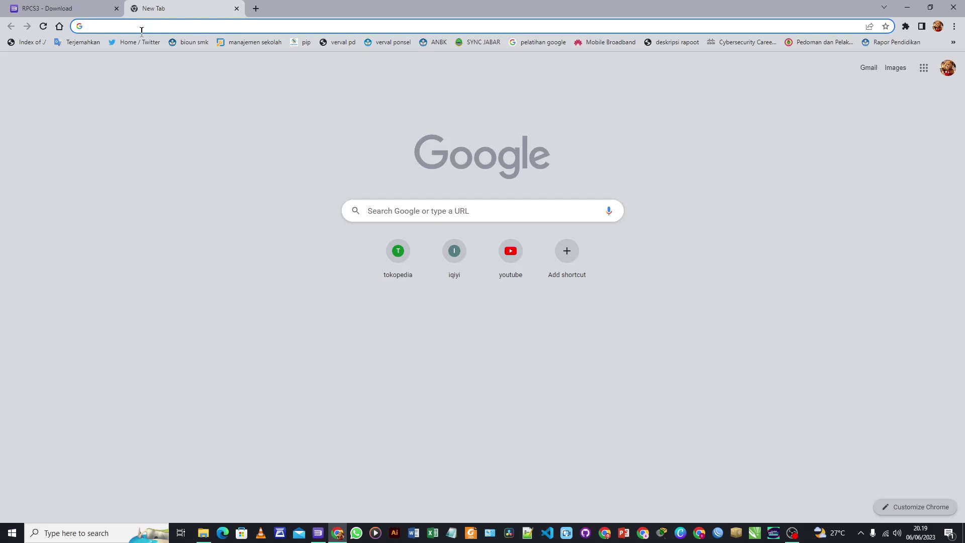
pyautogui.write('romsfun')
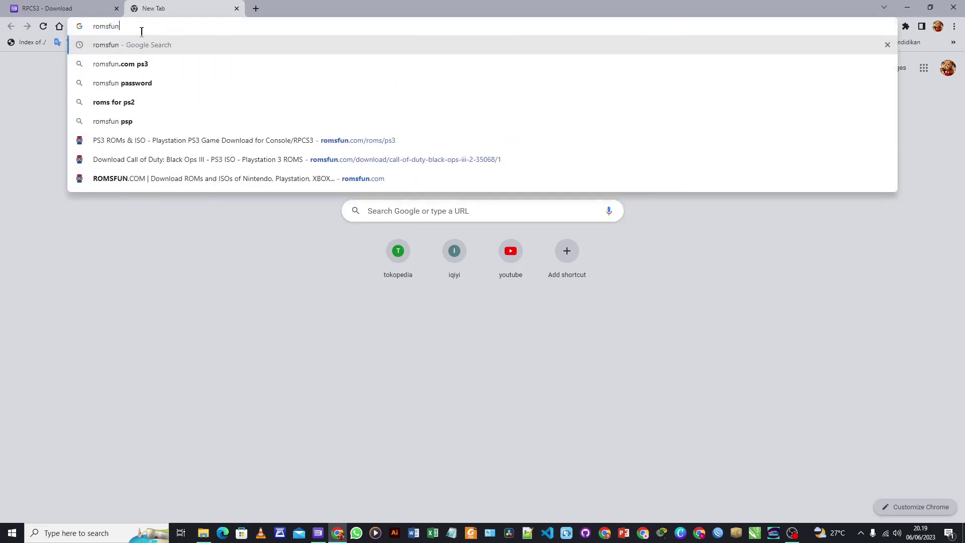
pyautogui.press('Return')
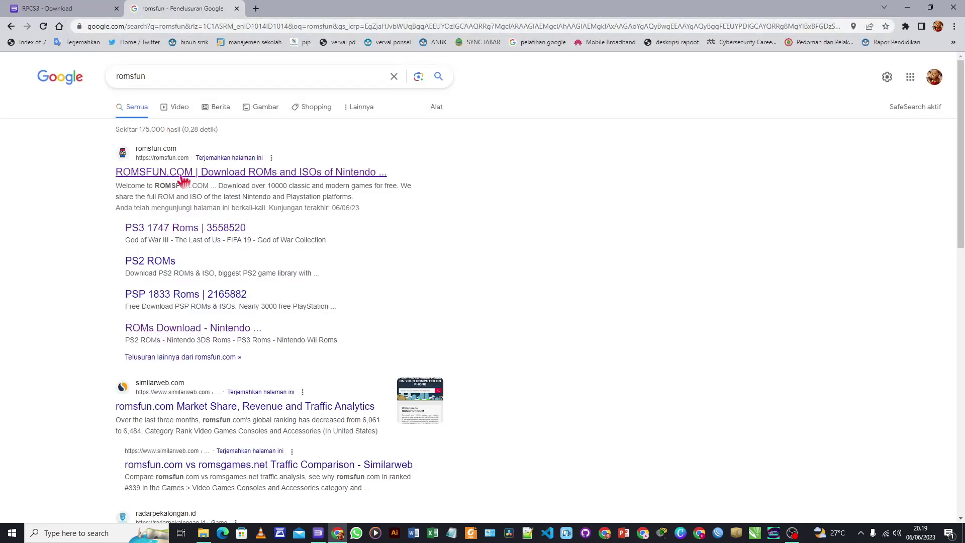
pyautogui.click(186, 173)
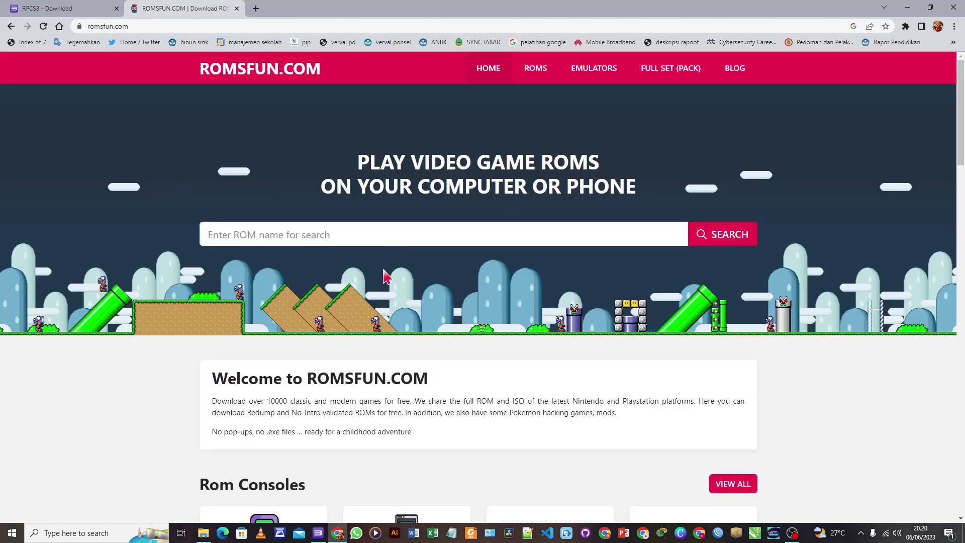
# Step: Find PS3 among the site's ROM consoles and open its ROM list
pyautogui.scroll(-5, 365, 297)
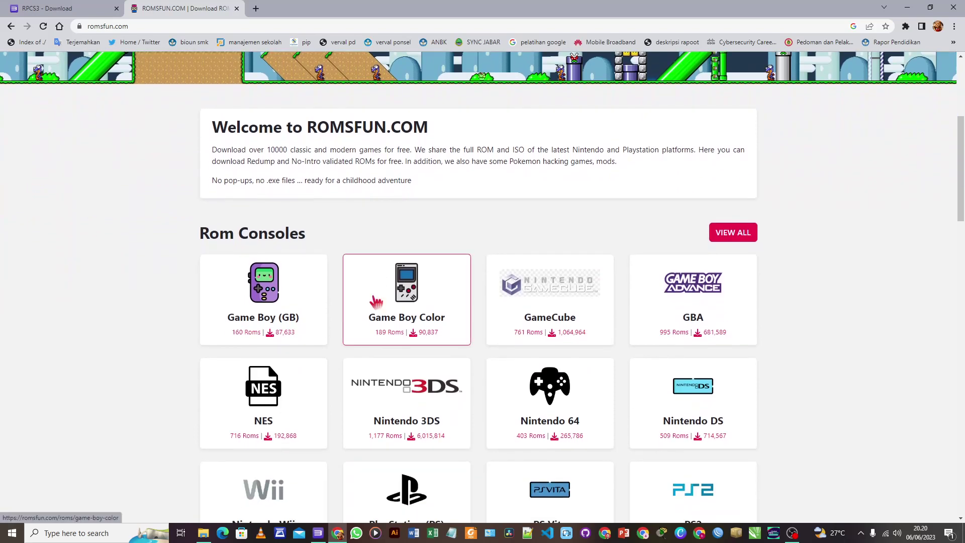
pyautogui.scroll(-2, 376, 302)
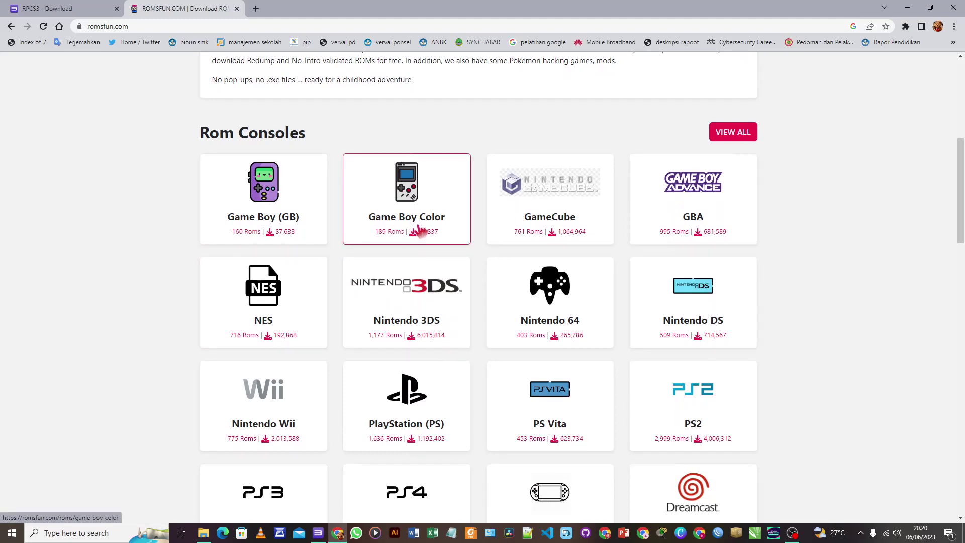
pyautogui.scroll(-2, 397, 272)
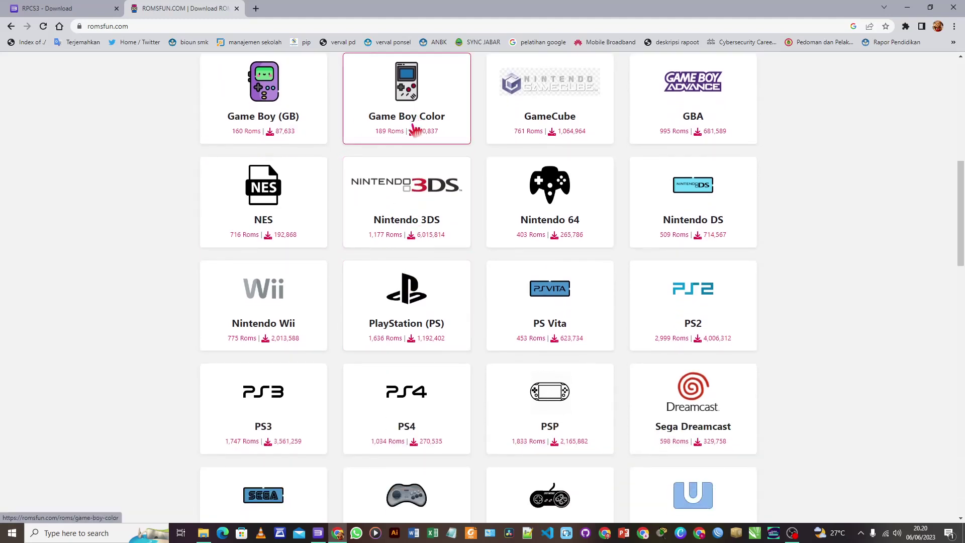
pyautogui.scroll(-1, 353, 325)
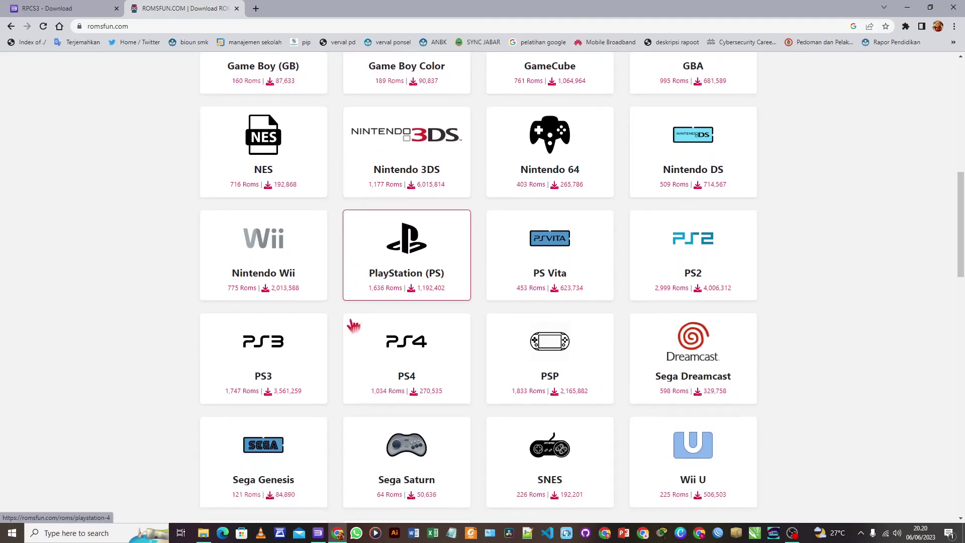
pyautogui.scroll(-1, 353, 325)
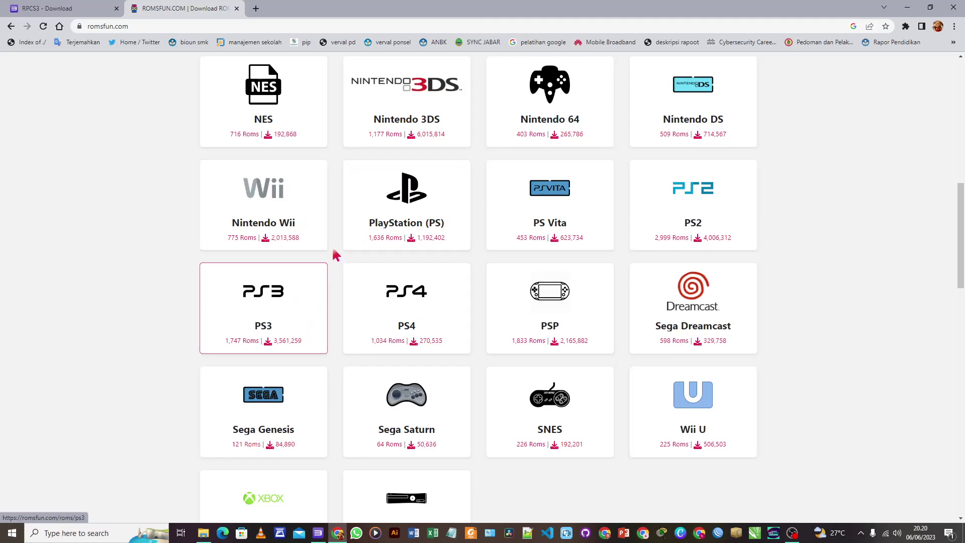
pyautogui.click(294, 300)
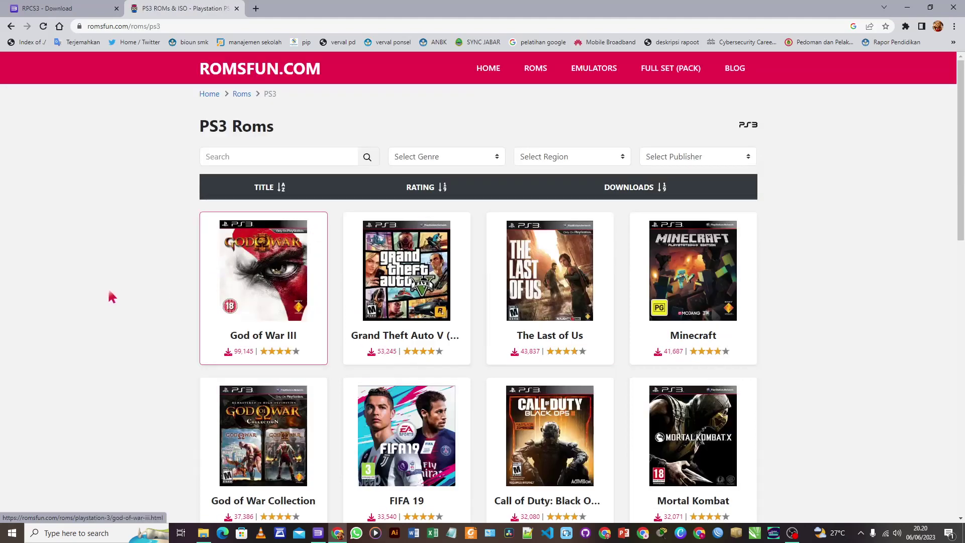
# Step: Look through the PS3 ROM list to see which games are offered for download
pyautogui.scroll(-2, 118, 295)
pyautogui.scroll(-2, 161, 270)
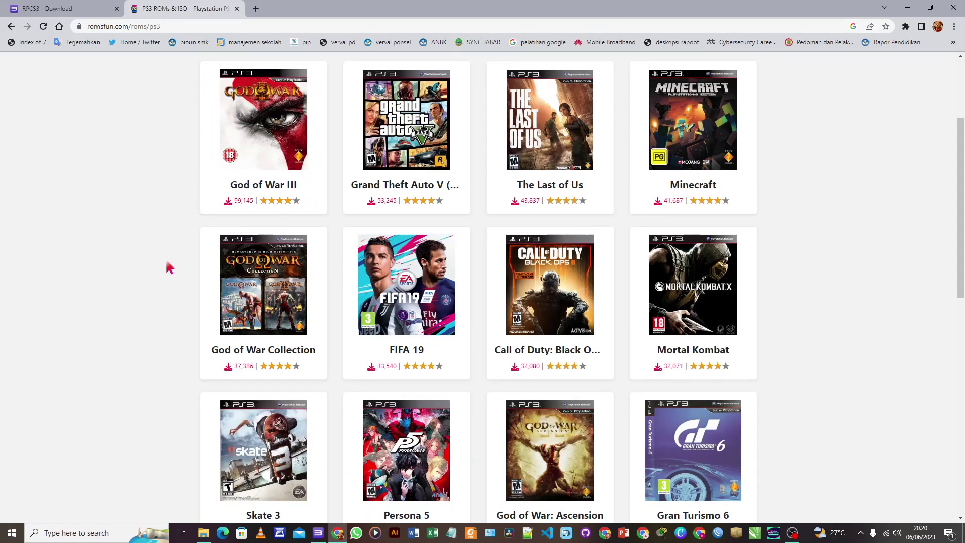
pyautogui.scroll(3, 165, 259)
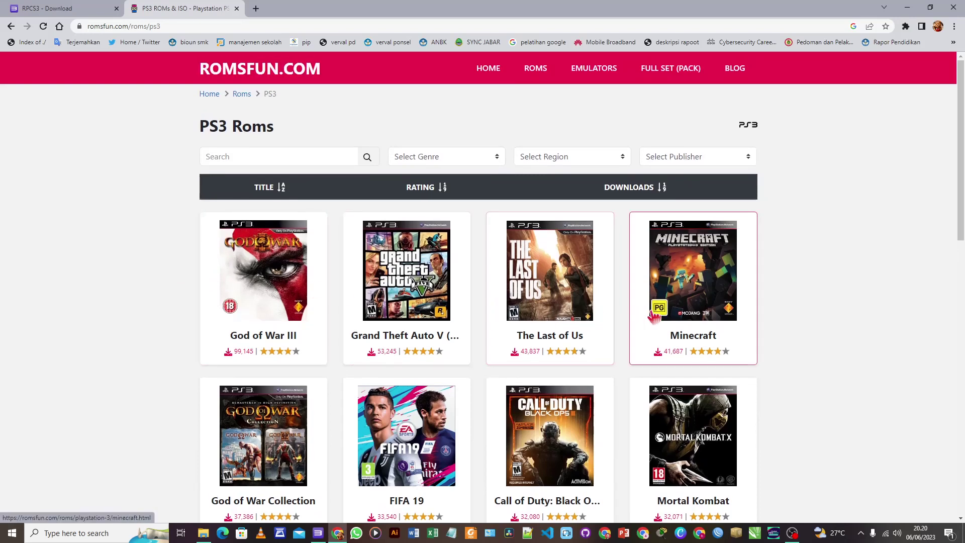
pyautogui.scroll(-3, 832, 303)
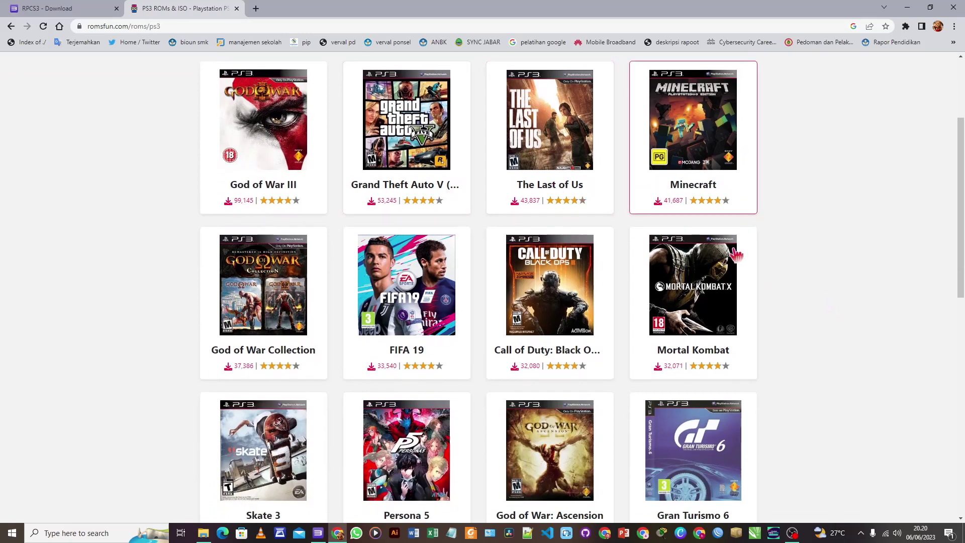
pyautogui.scroll(-3, 714, 301)
pyautogui.scroll(3, 717, 302)
pyautogui.scroll(3, 717, 302)
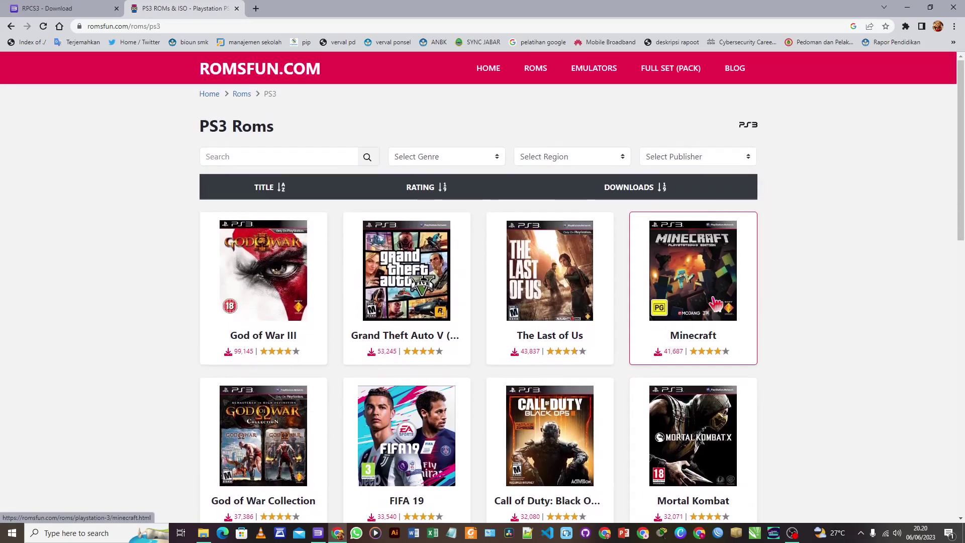
pyautogui.scroll(-3, 714, 304)
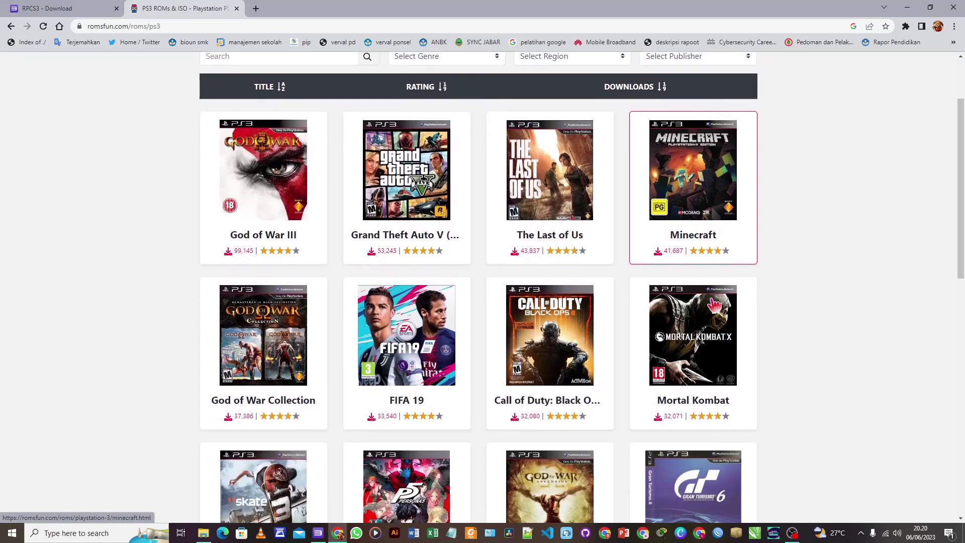
# Step: Go to page 2 of the PS3 ROM list and open the Asura's Wrath game page
pyautogui.scroll(-6, 710, 304)
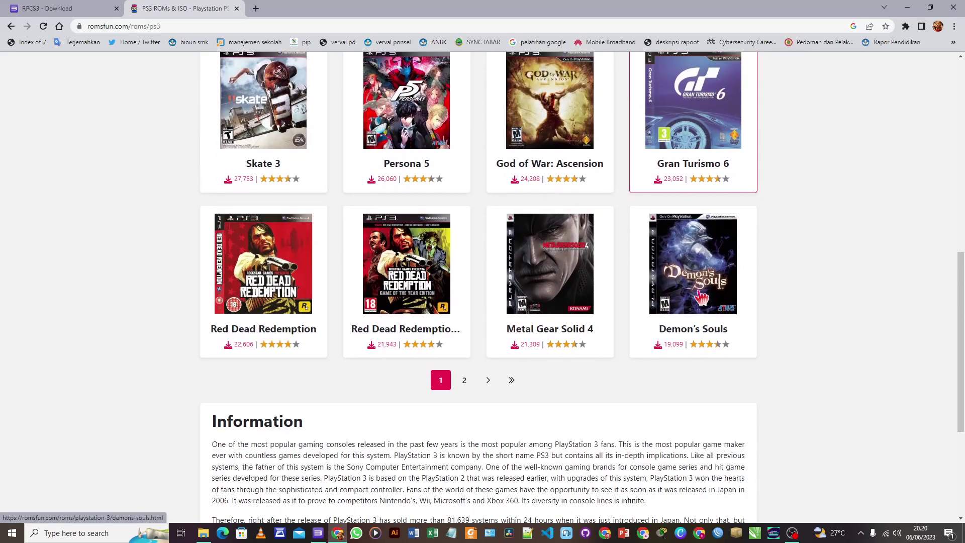
pyautogui.click(464, 381)
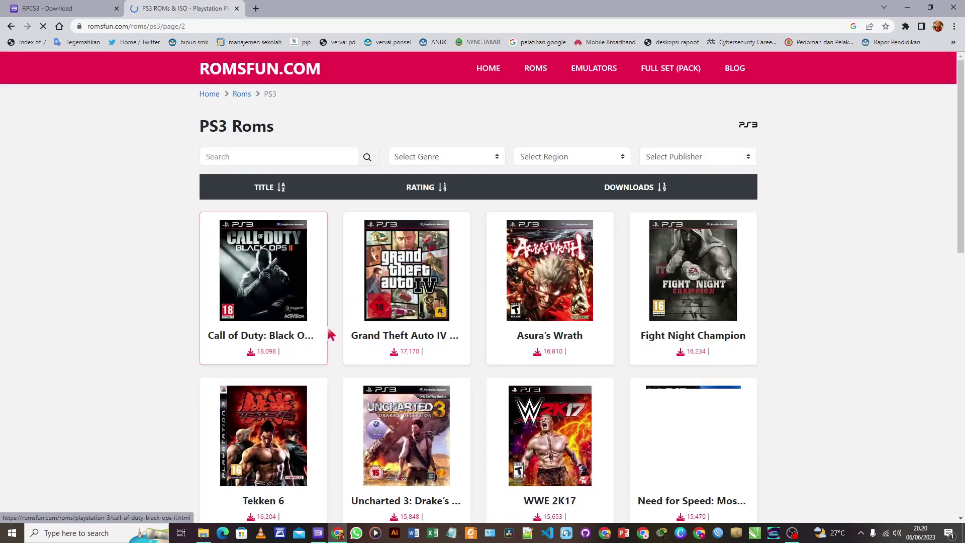
pyautogui.click(526, 274)
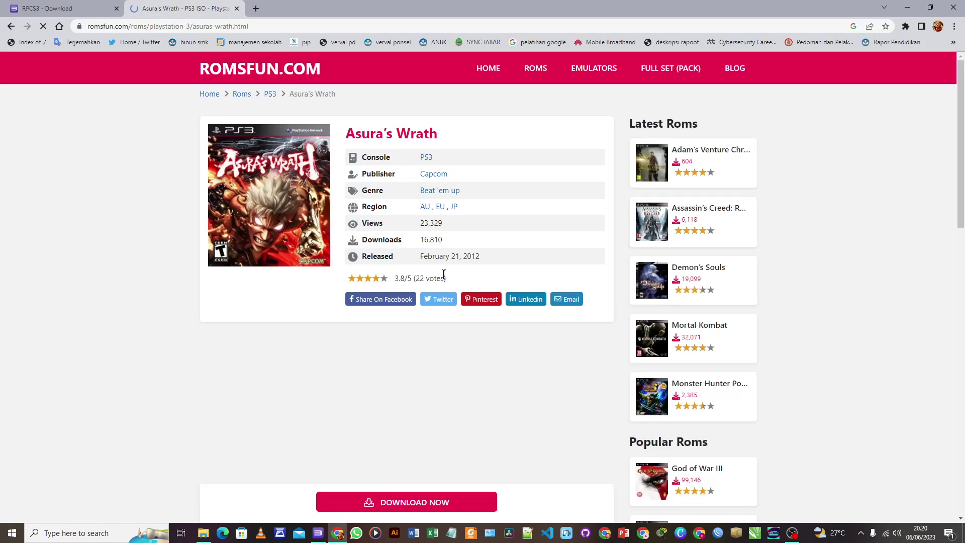
# Step: Look over the Asura's Wrath details and open the game's list of download files
pyautogui.scroll(-1, 408, 355)
pyautogui.scroll(-2, 408, 355)
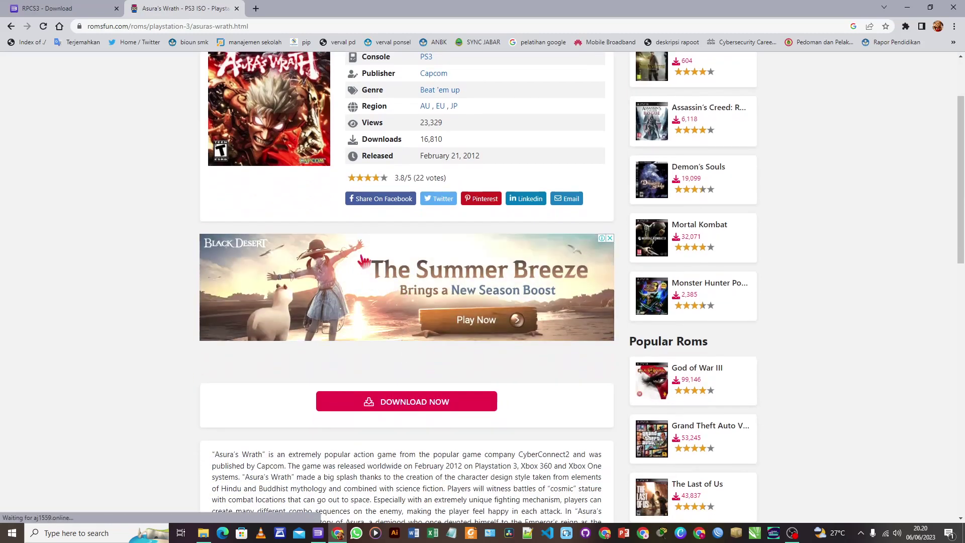
pyautogui.scroll(3, 408, 132)
pyautogui.scroll(-2, 408, 132)
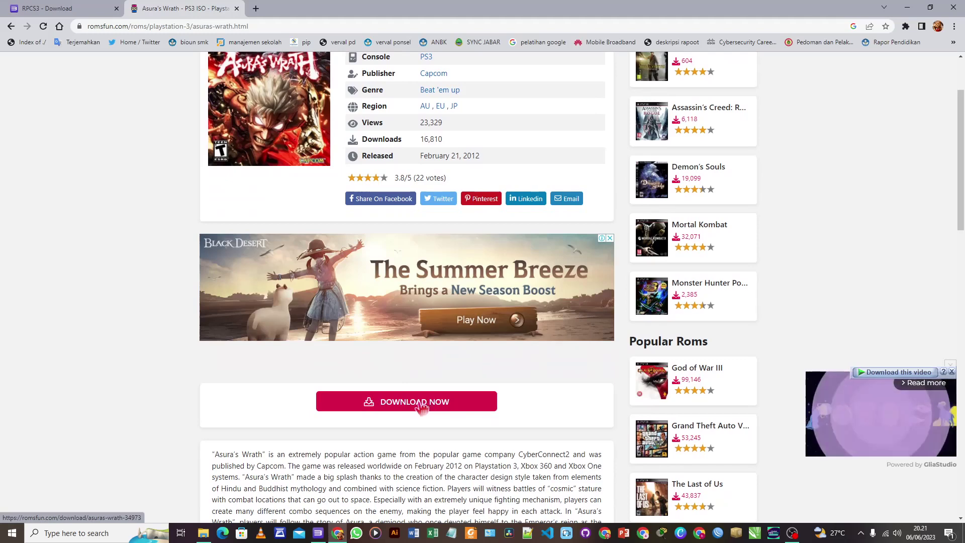
pyautogui.click(427, 405)
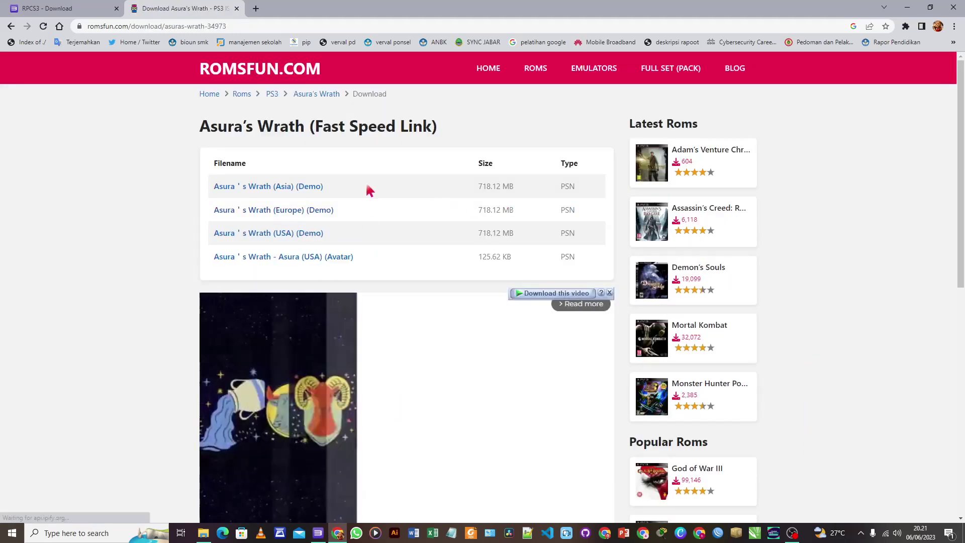
# Step: Choose the Asura's Wrath (USA) (Demo) file and return from the advert tab to its ROMSFUN download page
pyautogui.scroll(-1, 280, 222)
pyautogui.scroll(-2, 279, 222)
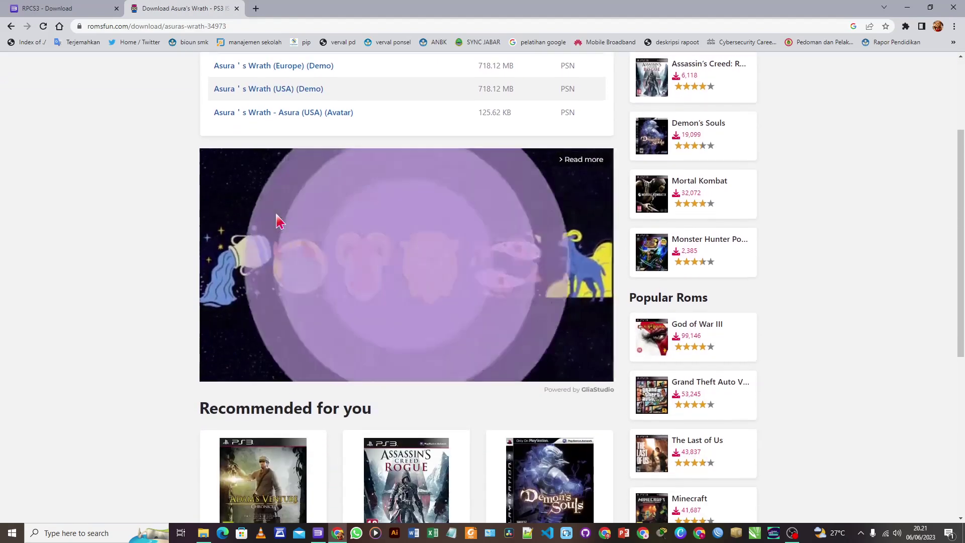
pyautogui.scroll(3, 296, 218)
pyautogui.click(306, 234)
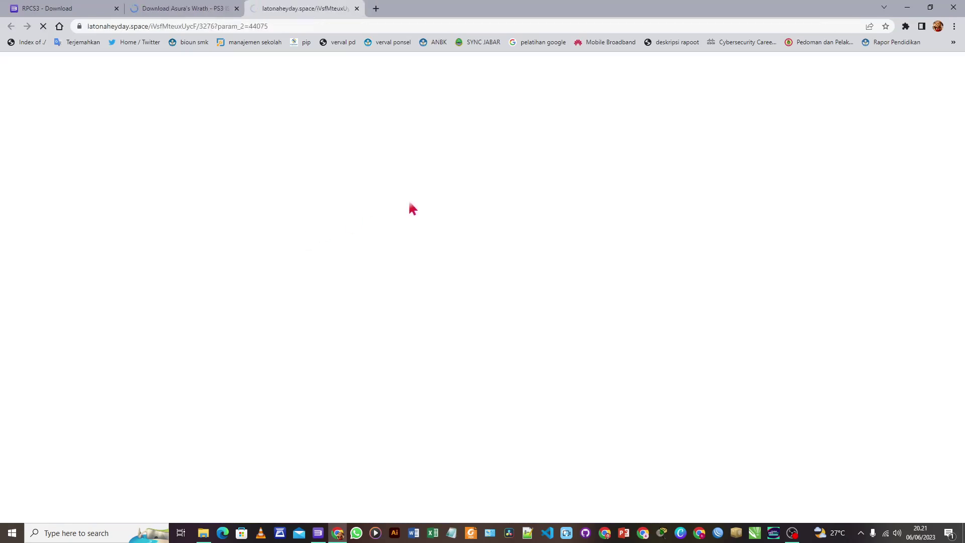
pyautogui.click(211, 8)
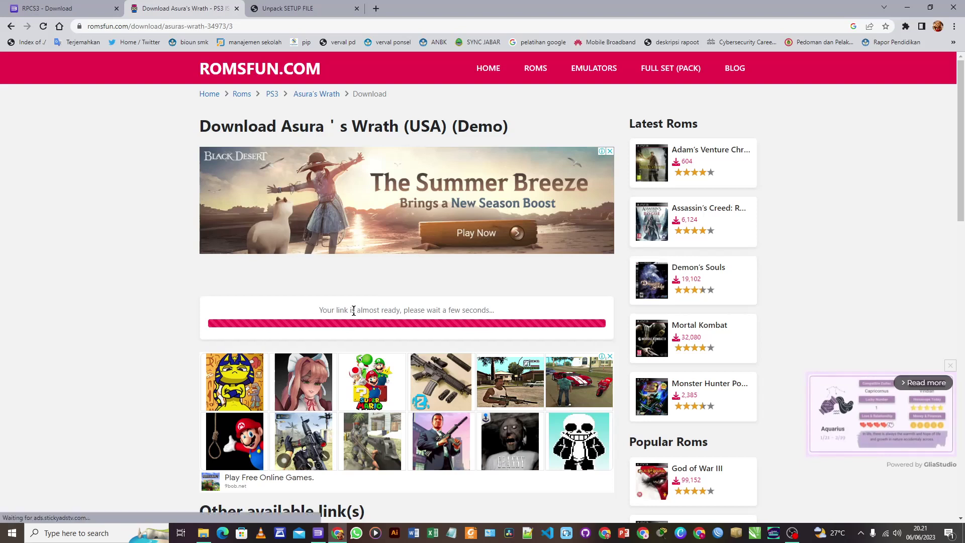
pyautogui.scroll(-1, 354, 312)
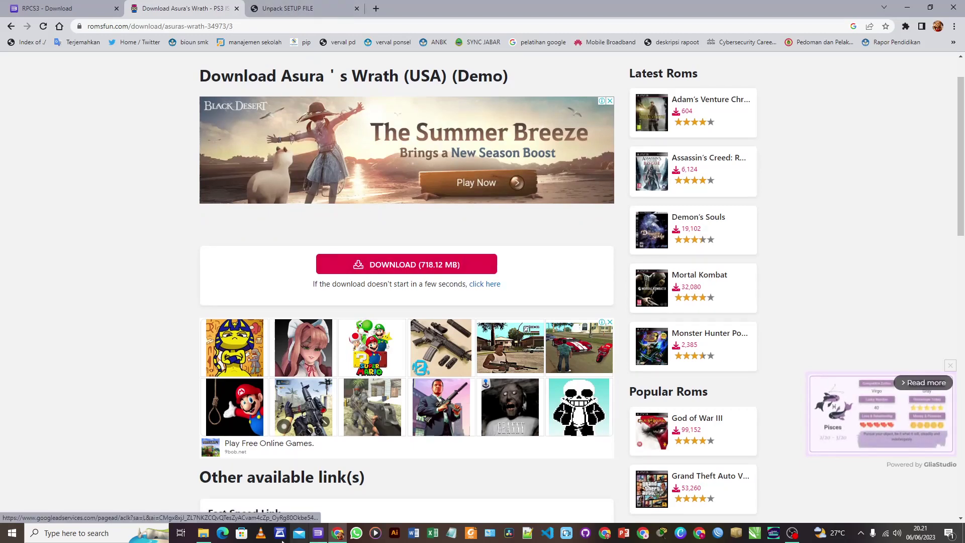
# Step: Switch to File Explorer and open the GAME folder on Barracuda (D:)
pyautogui.click(204, 534)
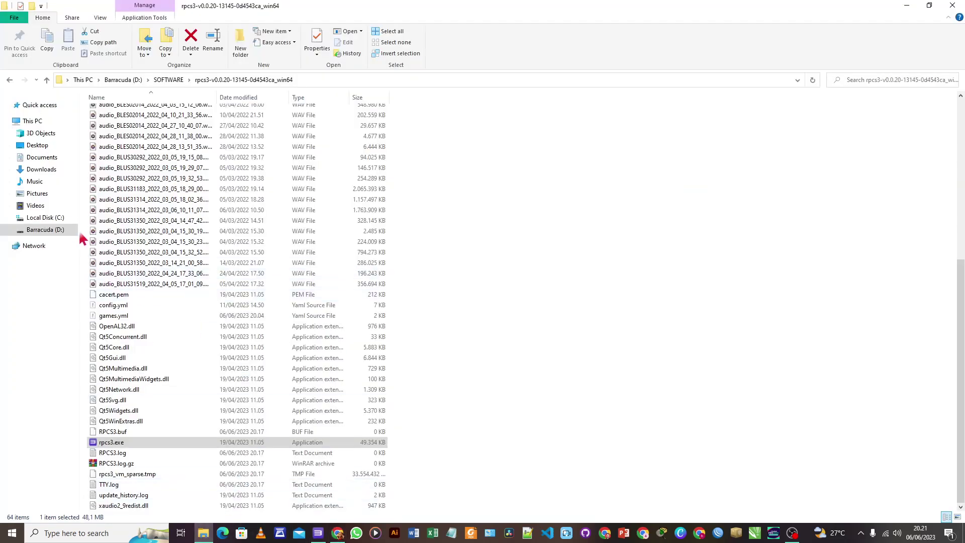
pyautogui.click(60, 230)
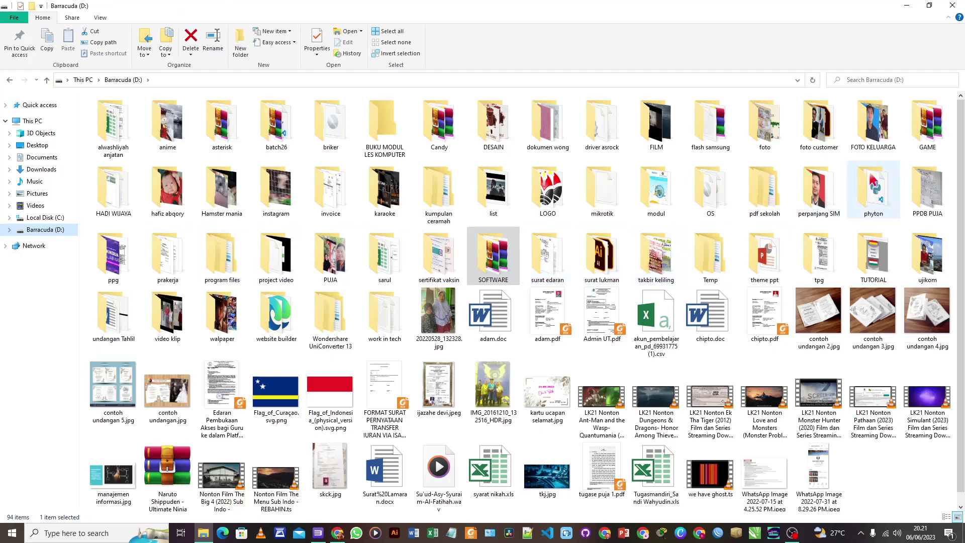
pyautogui.doubleClick(927, 125)
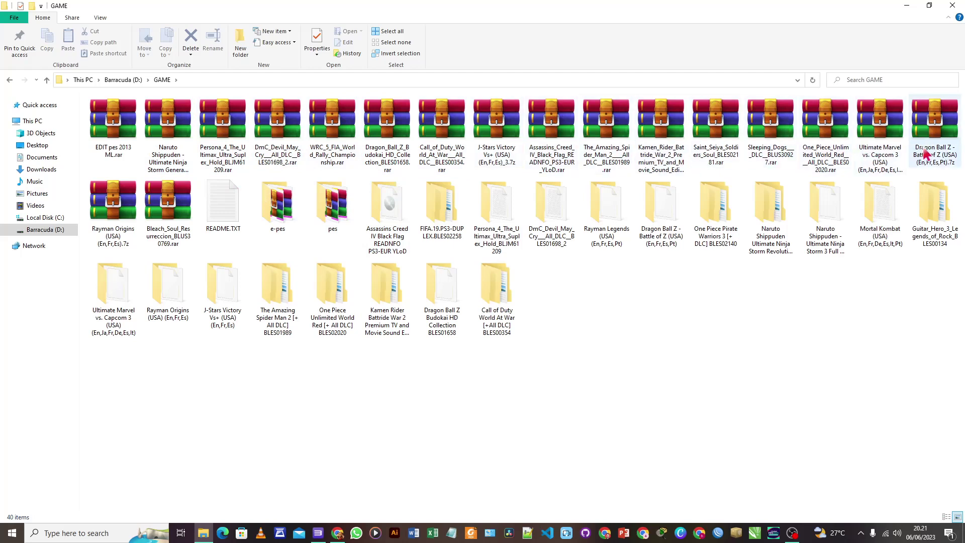
# Step: Examine the game archives in the GAME folder, including the Naruto, Assassin's Creed, Bleach and Rayman Origins files
pyautogui.click(171, 139)
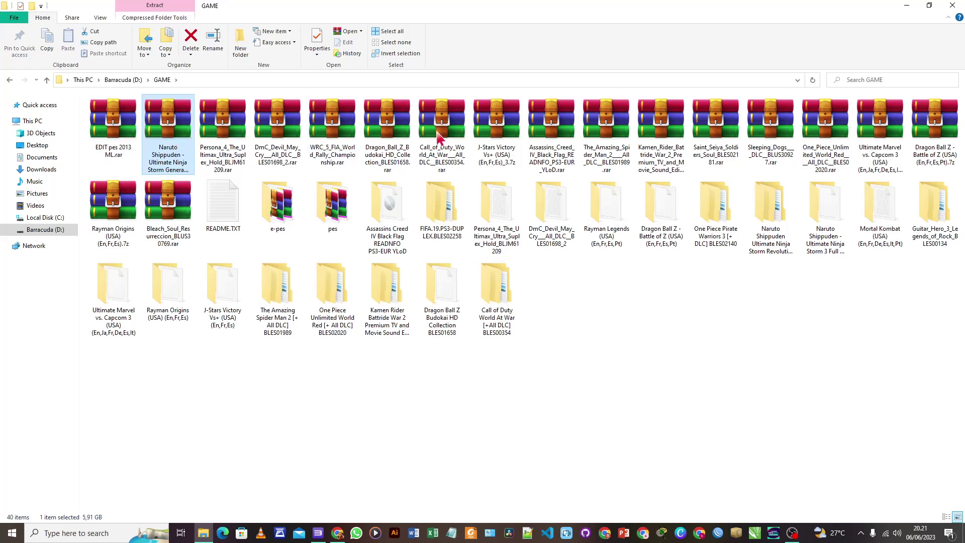
pyautogui.click(557, 145)
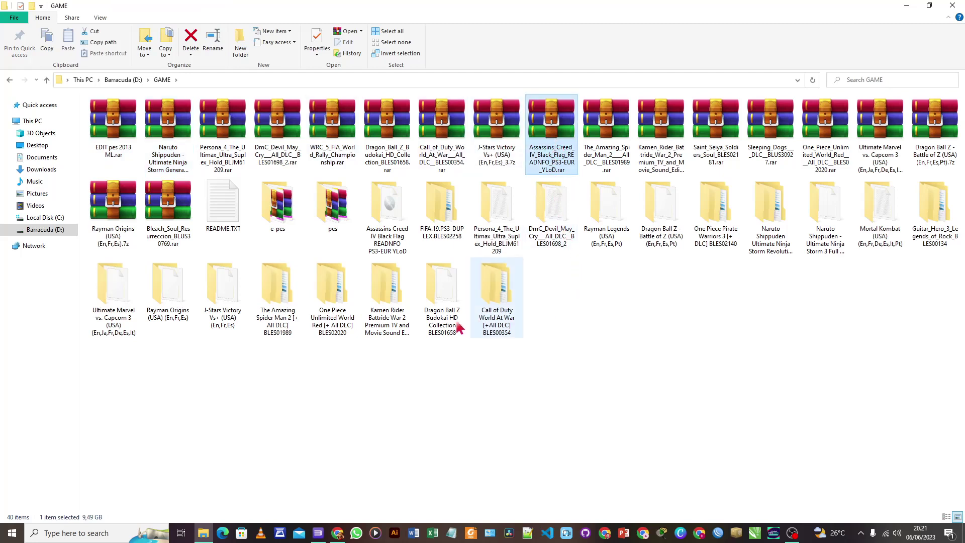
pyautogui.click(176, 245)
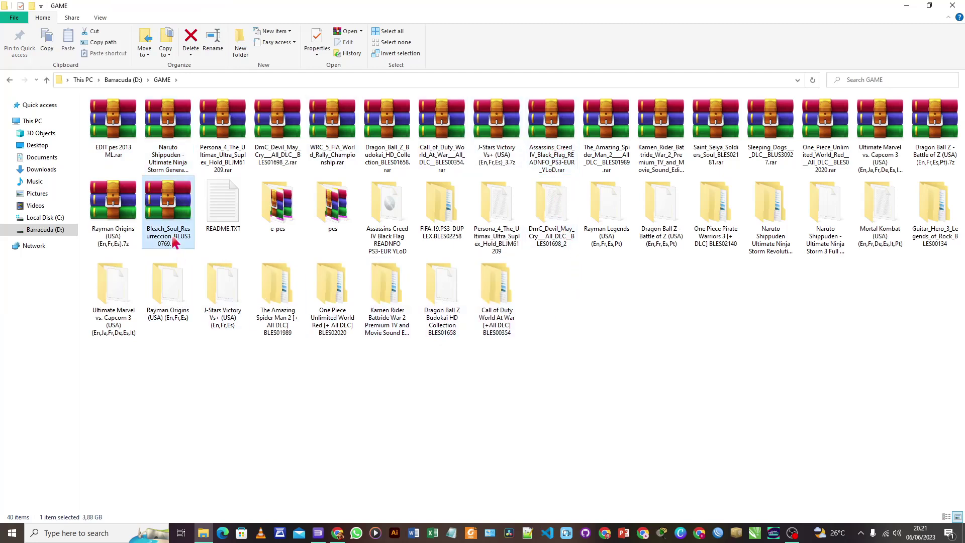
pyautogui.click(100, 231)
pyautogui.click(390, 390)
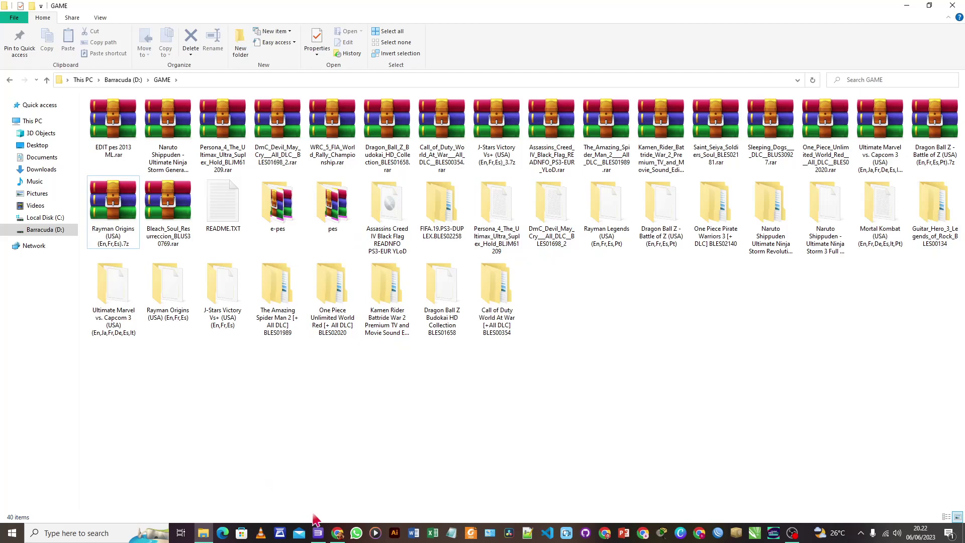
# Step: Switch to RPCS3, start adding games and browse to the GAME folder on Barracuda (D:)
pyautogui.click(318, 532)
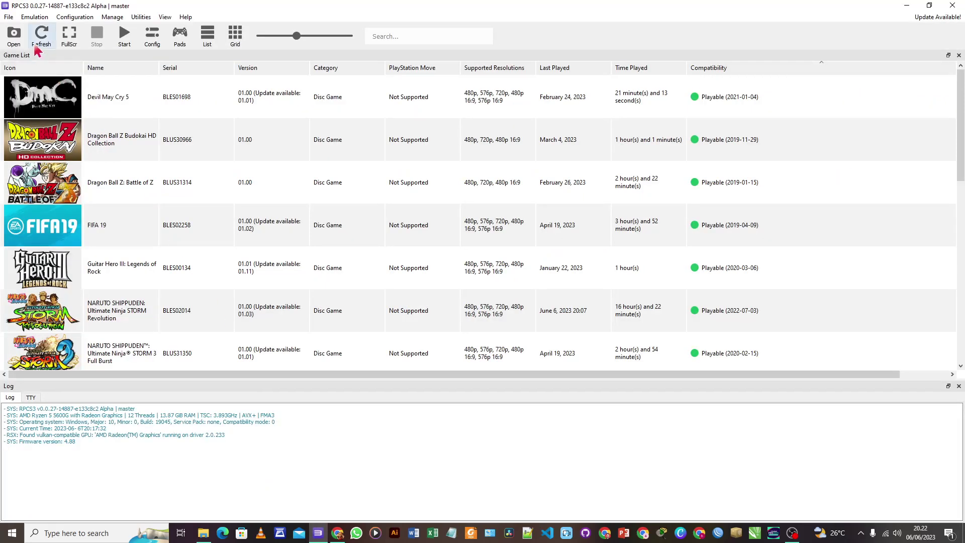
pyautogui.click(9, 17)
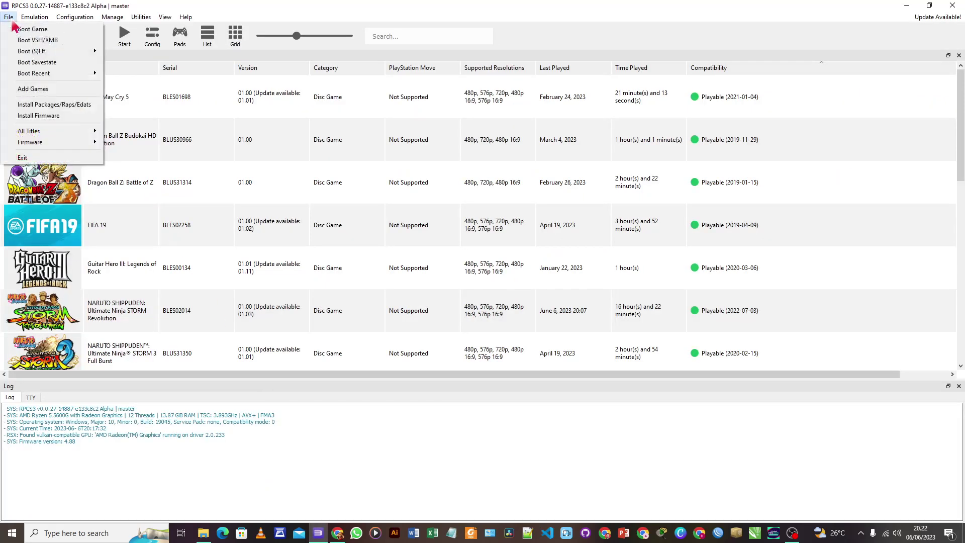
pyautogui.click(26, 89)
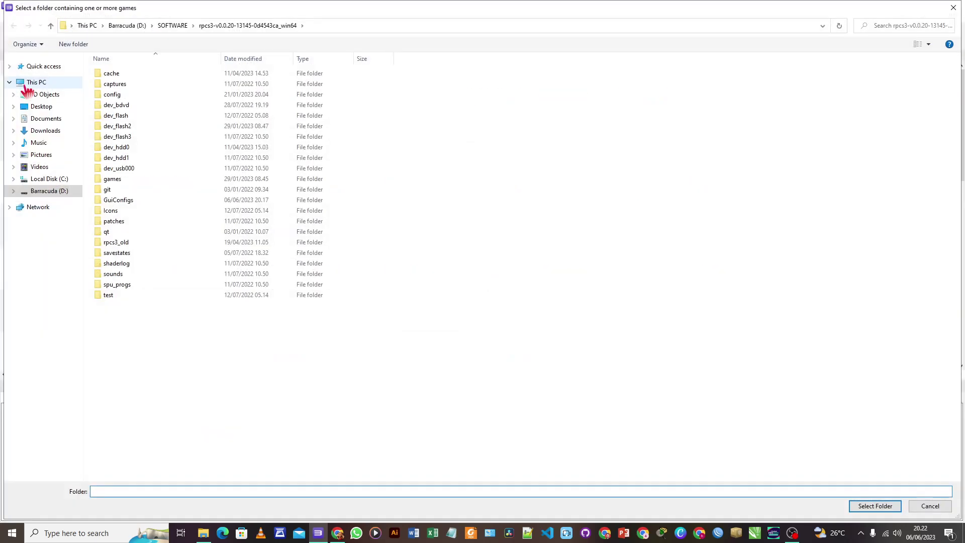
pyautogui.click(59, 191)
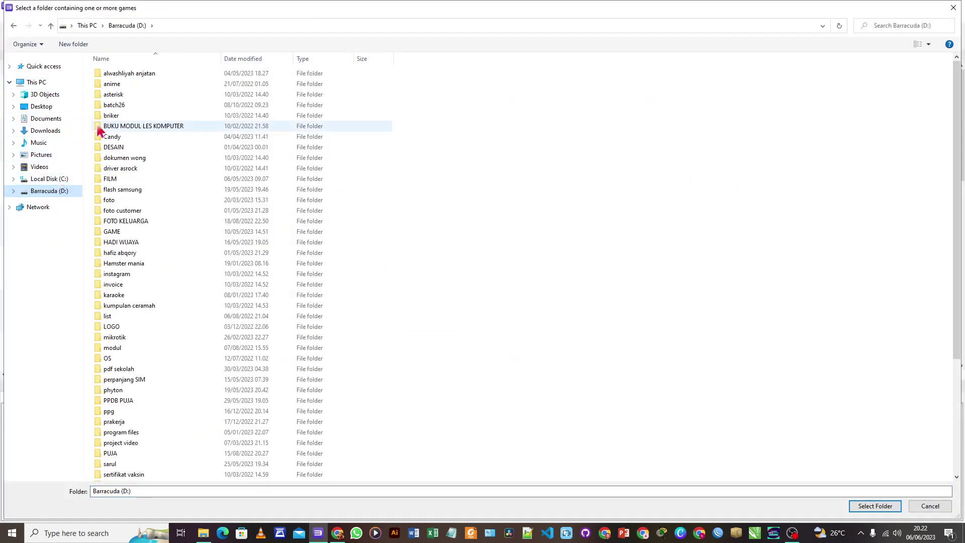
pyautogui.scroll(-3, 128, 241)
pyautogui.scroll(-2, 127, 241)
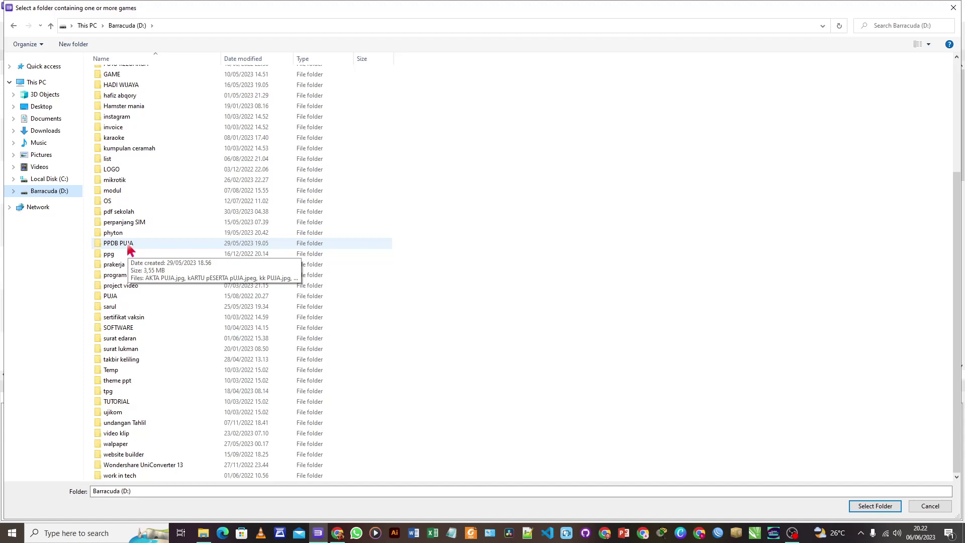
pyautogui.scroll(2, 129, 250)
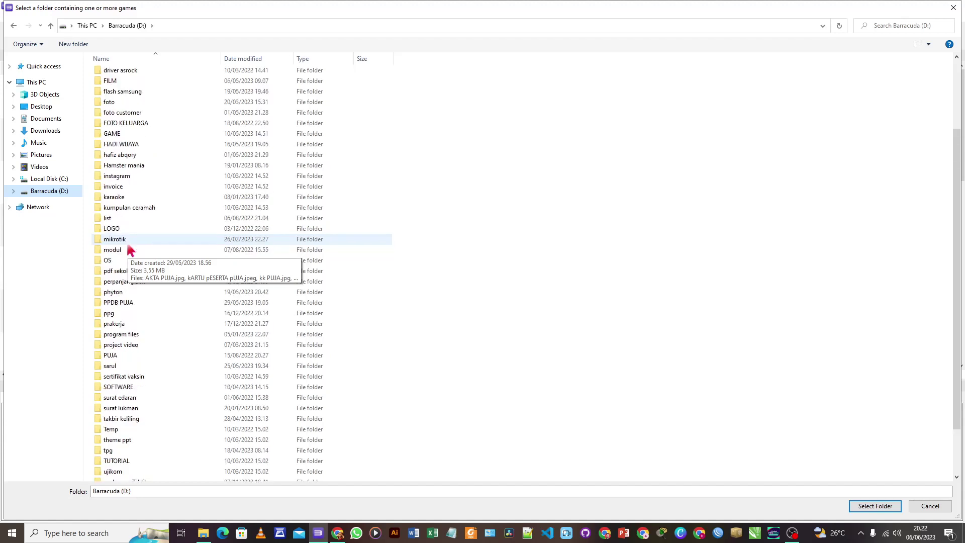
pyautogui.doubleClick(120, 134)
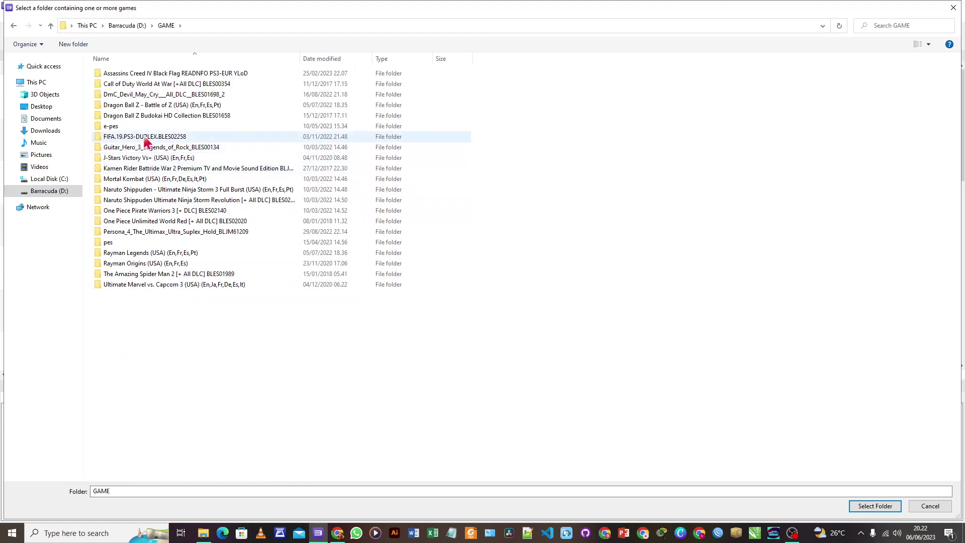
# Step: Choose the Rayman Legends (USA) (En,Fr,Es,Pt) folder as the game folder to add
pyautogui.click(138, 89)
pyautogui.click(131, 253)
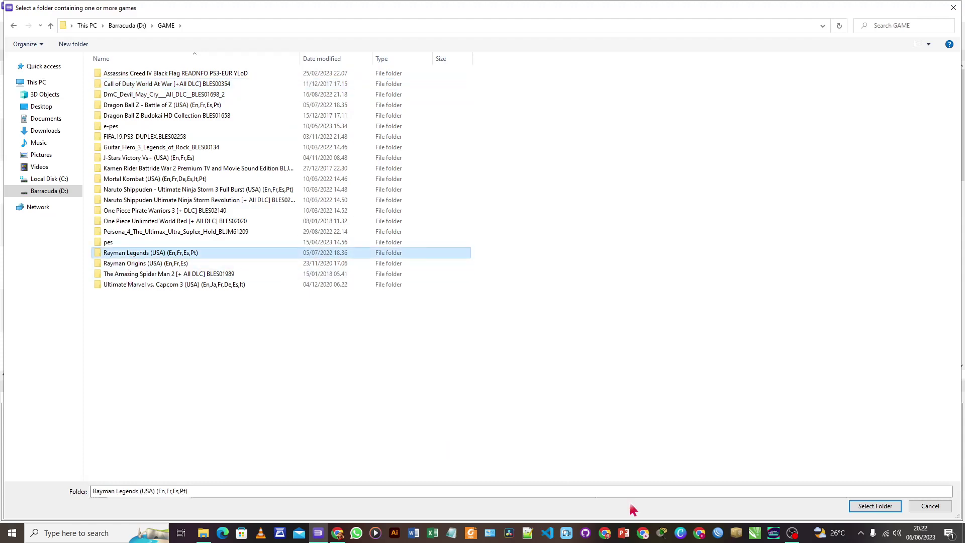
pyautogui.click(877, 507)
# Step: Find Rayman Legends in the game list and start it
pyautogui.scroll(-3, 258, 295)
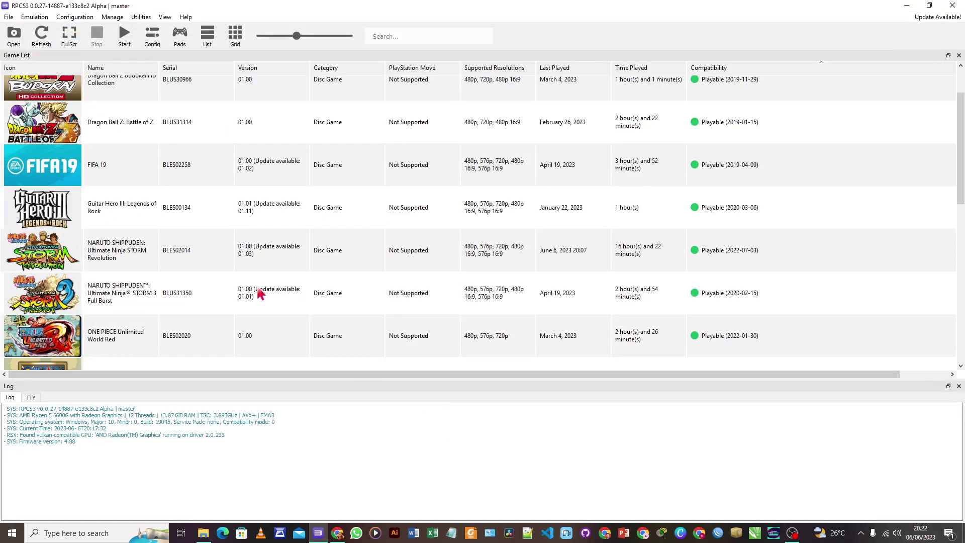
pyautogui.scroll(-2, 241, 299)
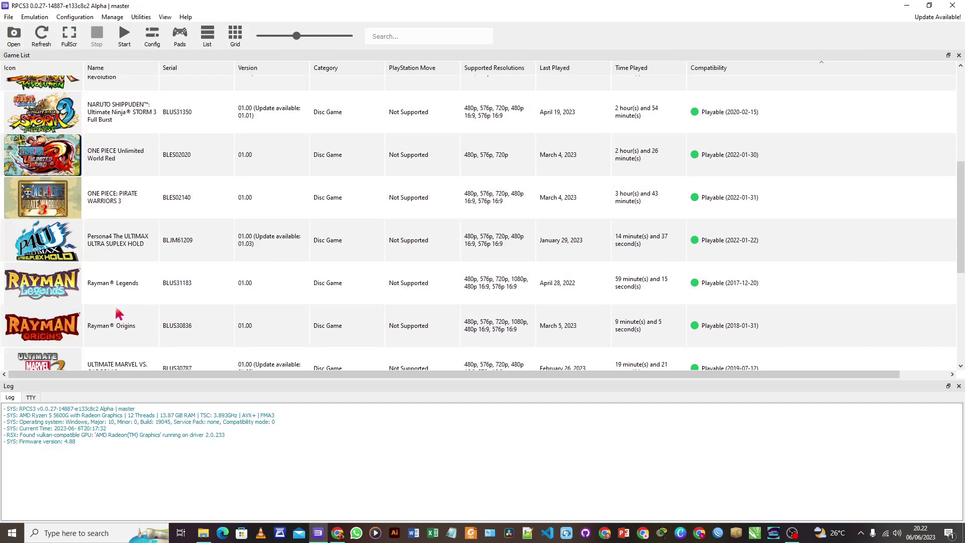
pyautogui.click(124, 295)
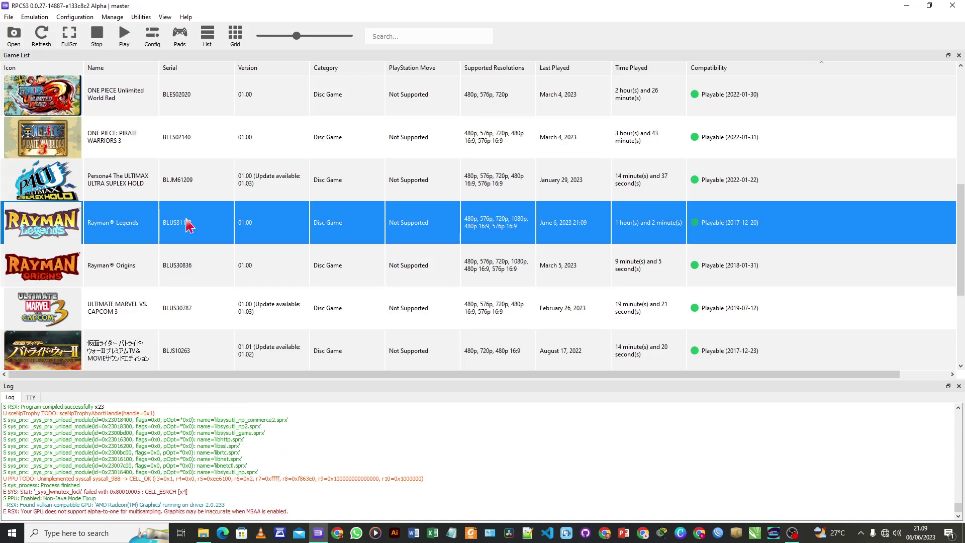
pyautogui.doubleClick(187, 225)
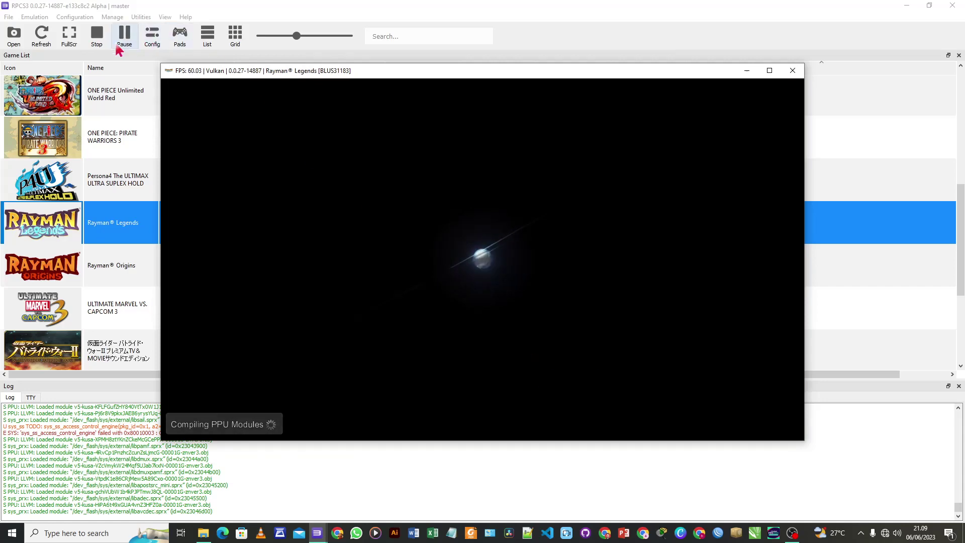
# Step: Open the Audio settings, remove the obsolete config entries, choose Cubeb as the audio output and save
pyautogui.click(96, 35)
pyautogui.click(74, 16)
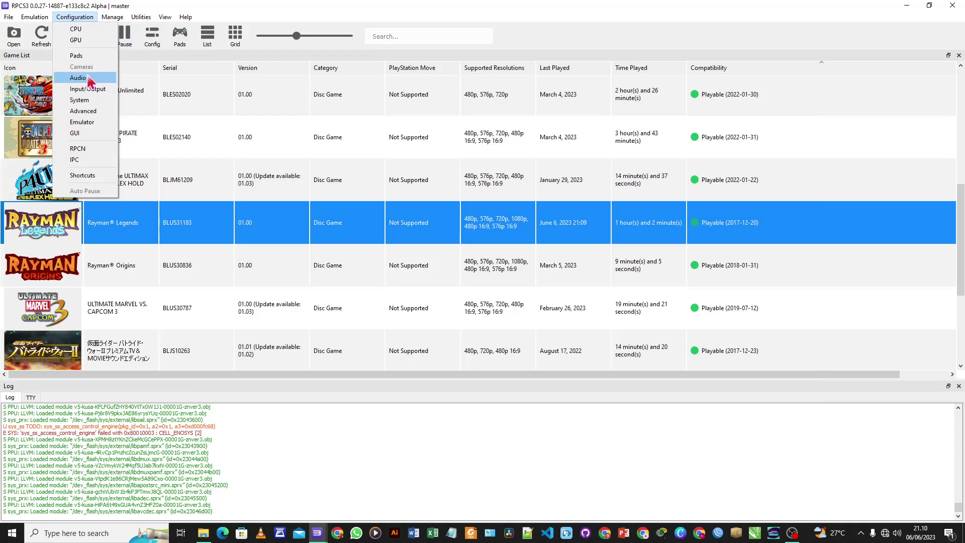
pyautogui.click(95, 88)
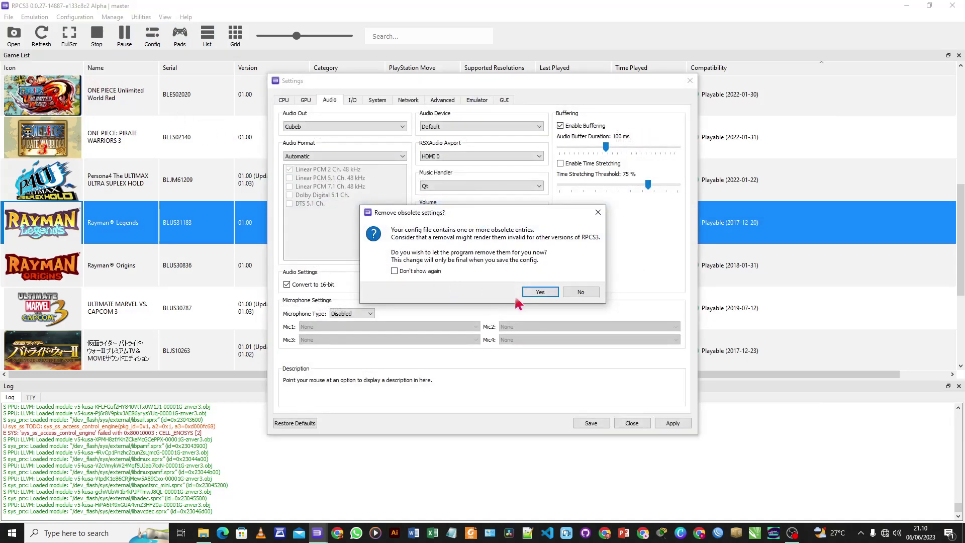
pyautogui.click(534, 291)
pyautogui.click(319, 126)
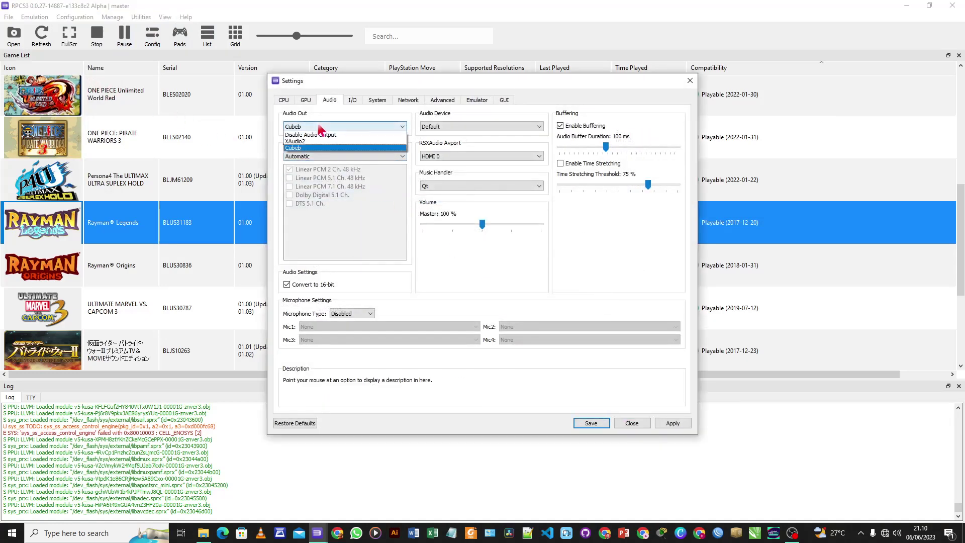
pyautogui.click(362, 148)
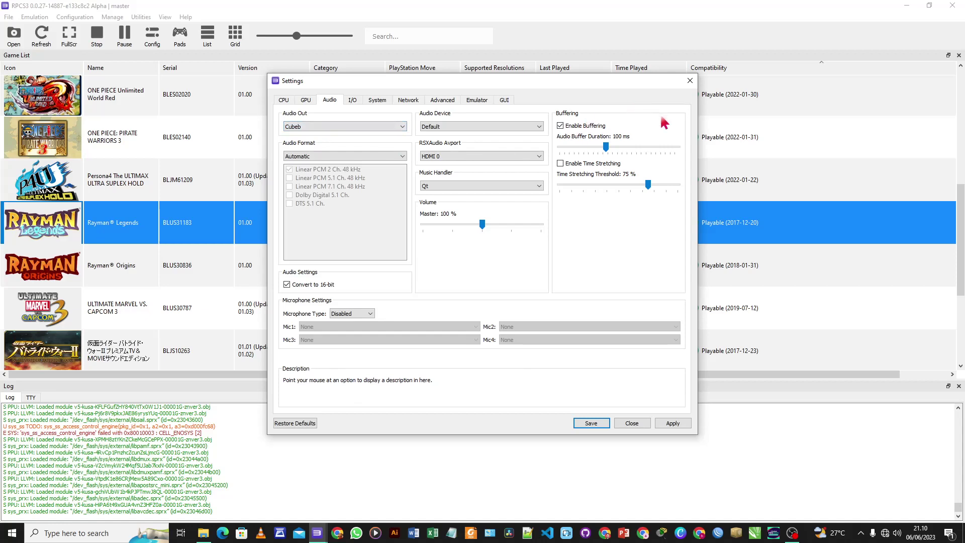
pyautogui.click(606, 424)
# Step: Return to the running Rayman Legends window and continue past its title screen to the main menu
pyautogui.moveTo(318, 532)
pyautogui.click(374, 480)
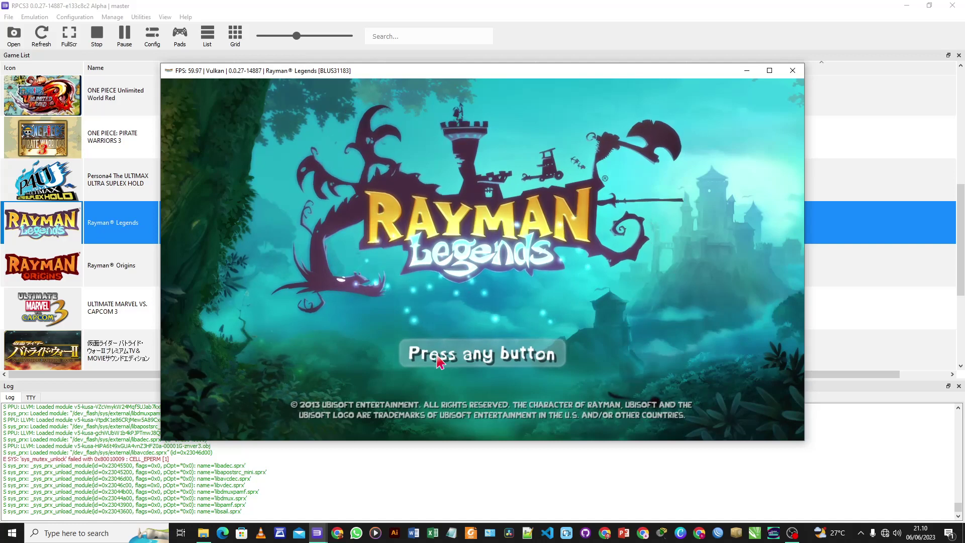
pyautogui.press('Return')
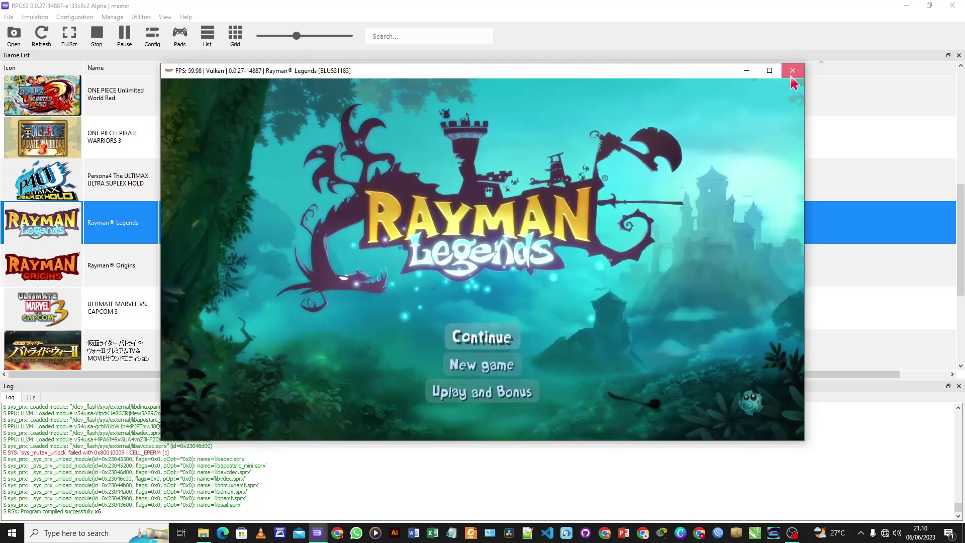
# Step: Exit the running Rayman Legends game and go back to the beginning of the game list
pyautogui.click(791, 75)
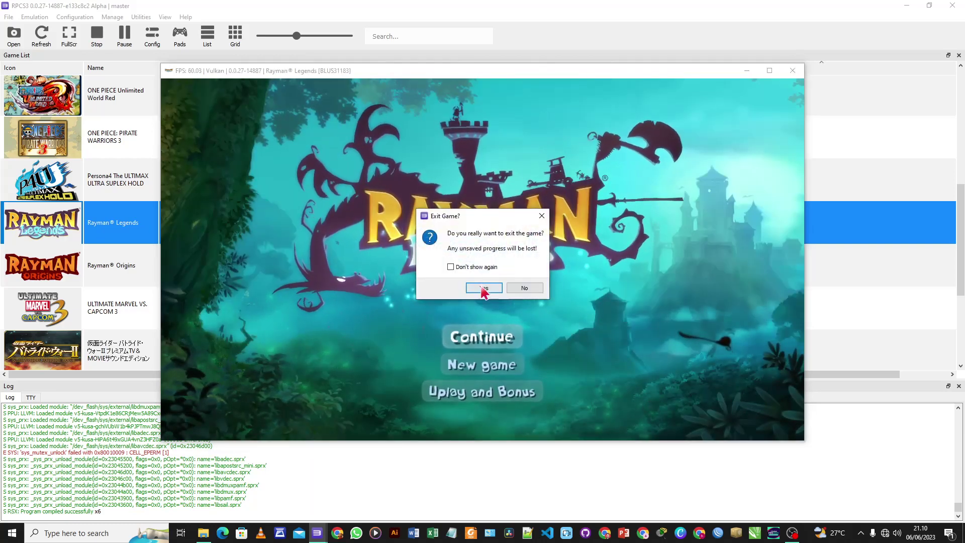
pyautogui.click(484, 287)
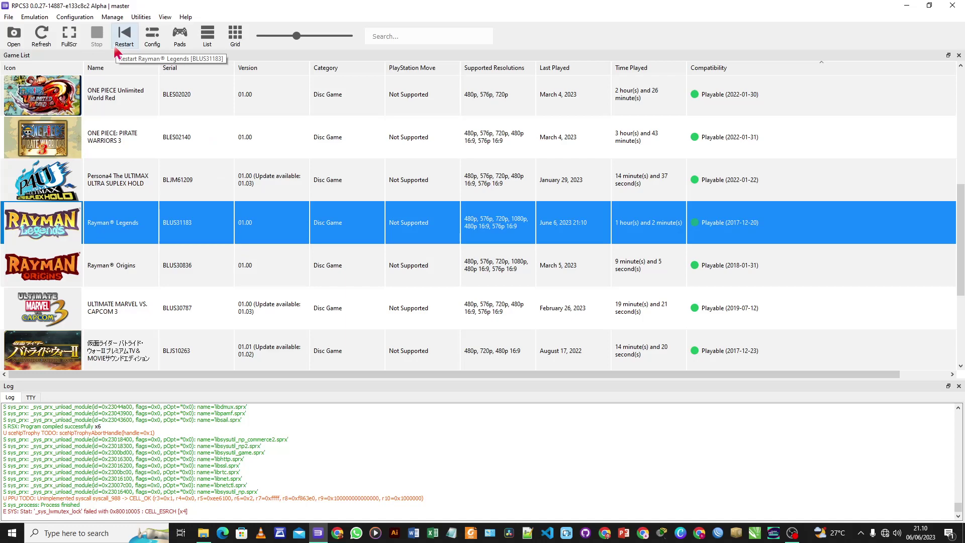
pyautogui.scroll(3, 159, 125)
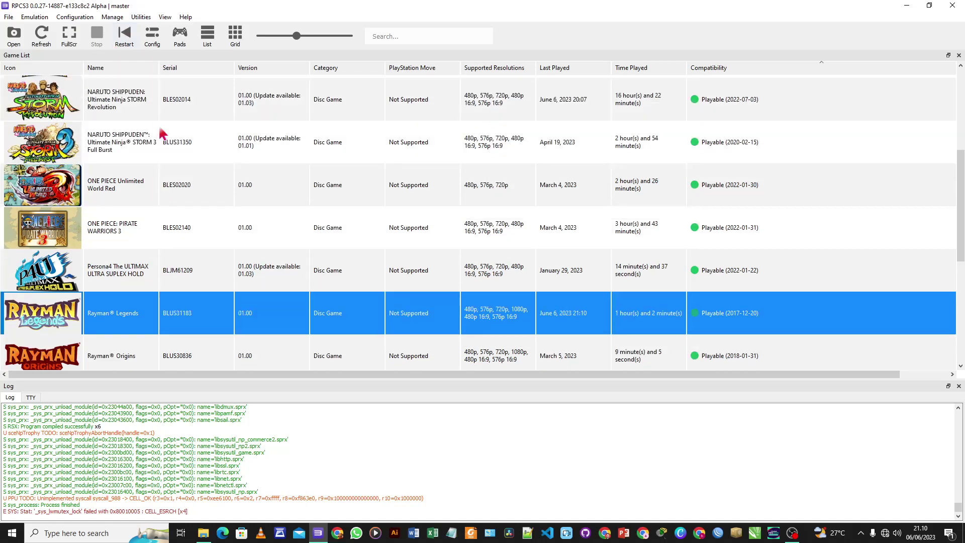
pyautogui.scroll(1, 162, 133)
pyautogui.scroll(3, 162, 133)
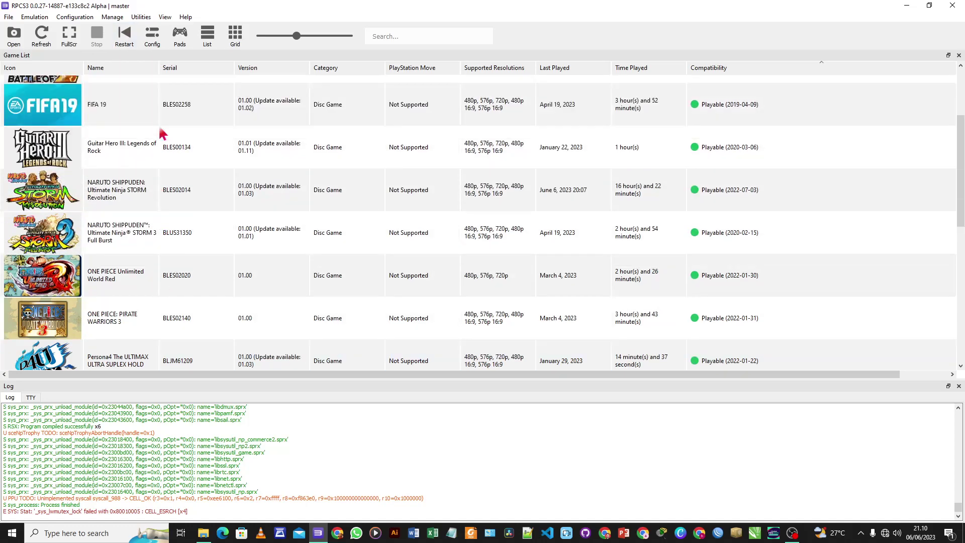
pyautogui.scroll(2, 162, 133)
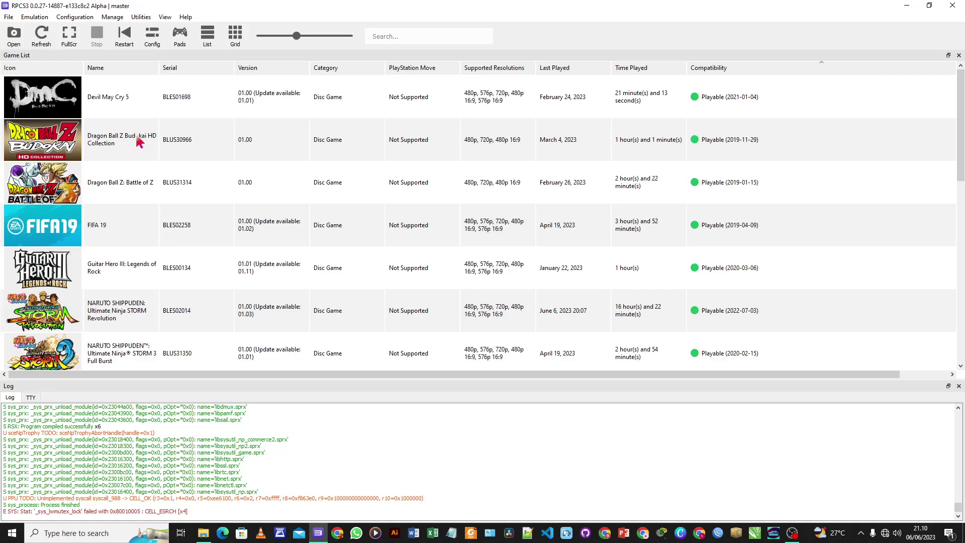
# Step: Open the Audio settings again, keep Cubeb as the audio output, and apply and save the configuration
pyautogui.click(73, 20)
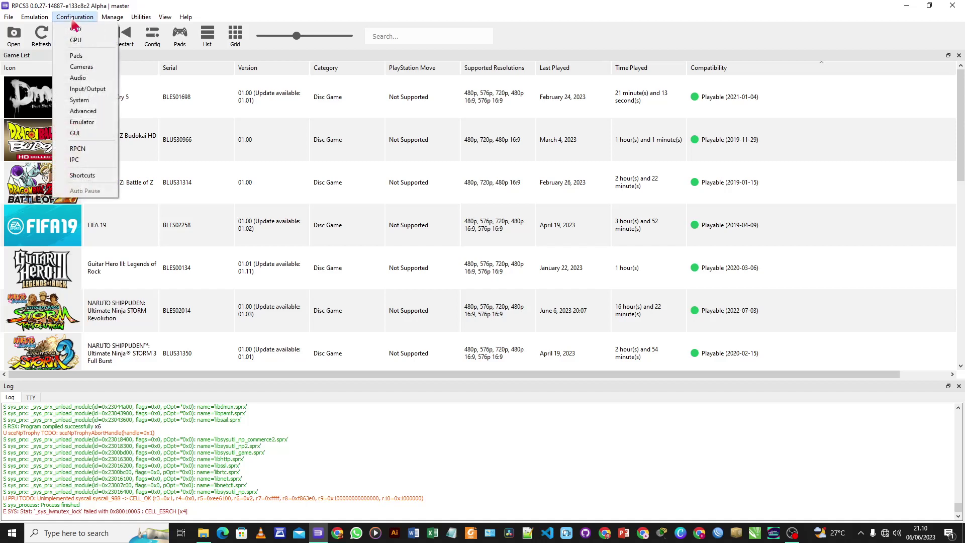
pyautogui.click(78, 78)
pyautogui.moveTo(373, 75); pyautogui.dragTo(296, 38)
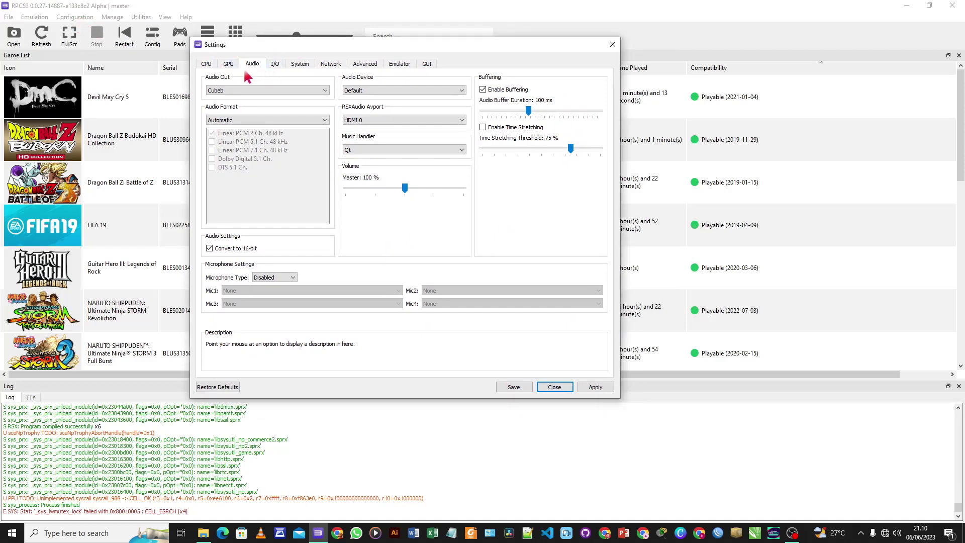
pyautogui.moveTo(209, 85)
pyautogui.click(225, 90)
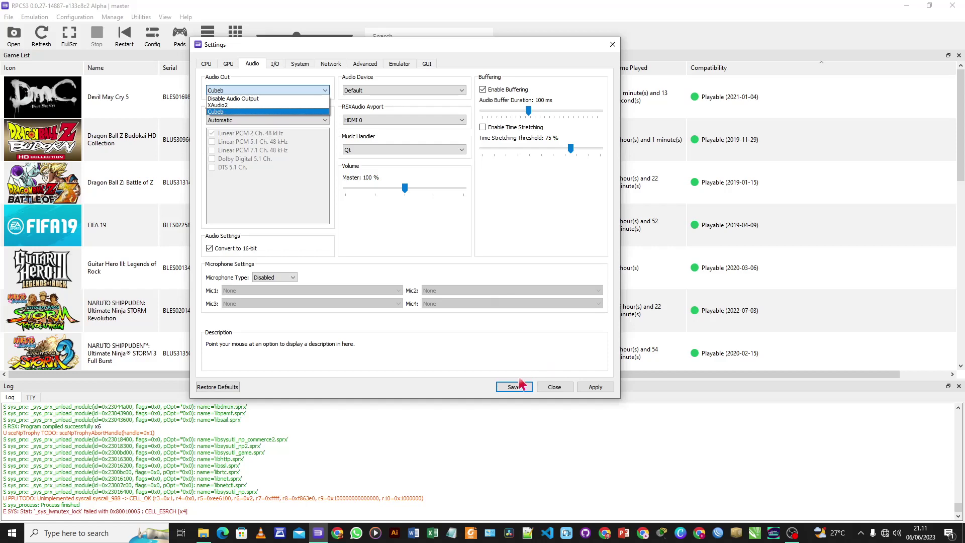
pyautogui.click(584, 394)
pyautogui.click(514, 386)
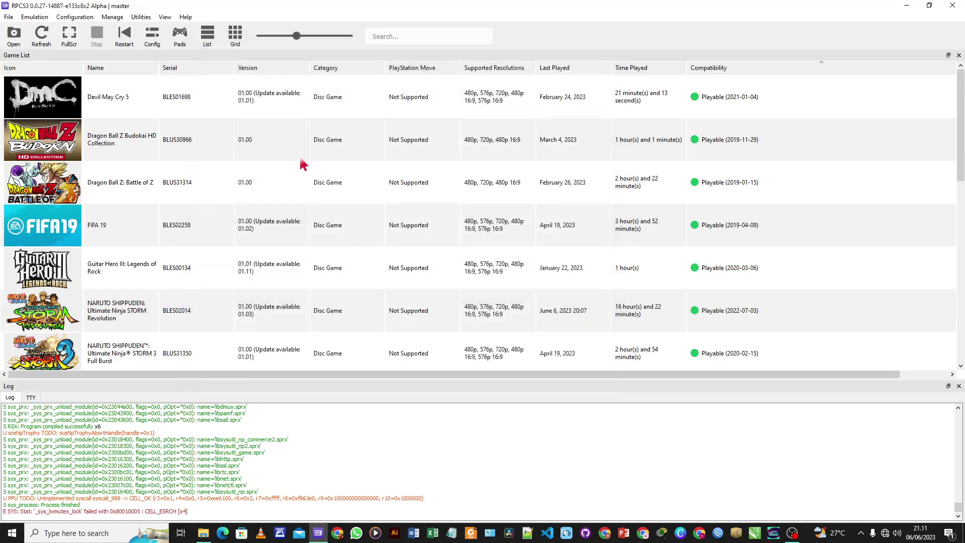